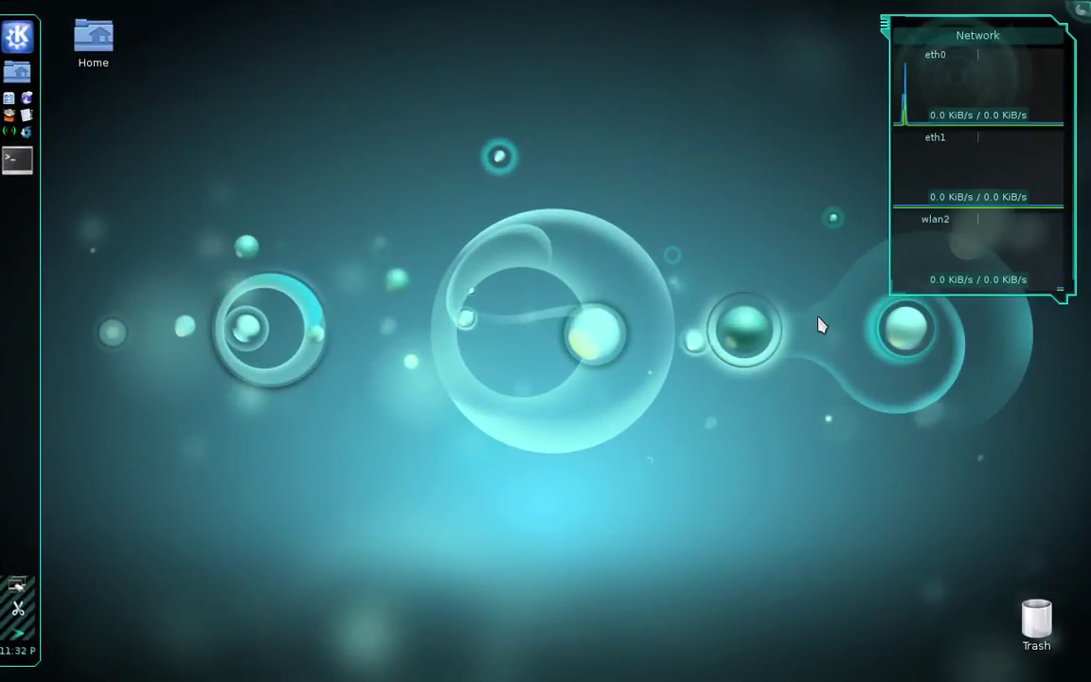
Launch Disk Utility from the KDE launcher's Utilities applications
left_click(17, 38)
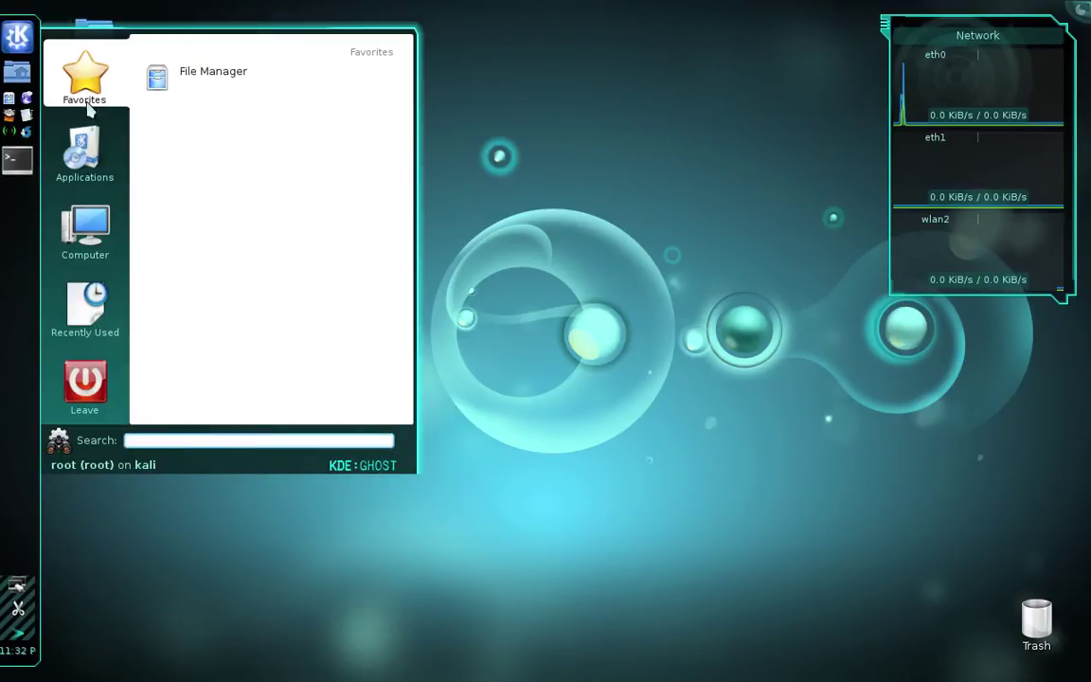
mouse_move(108, 168)
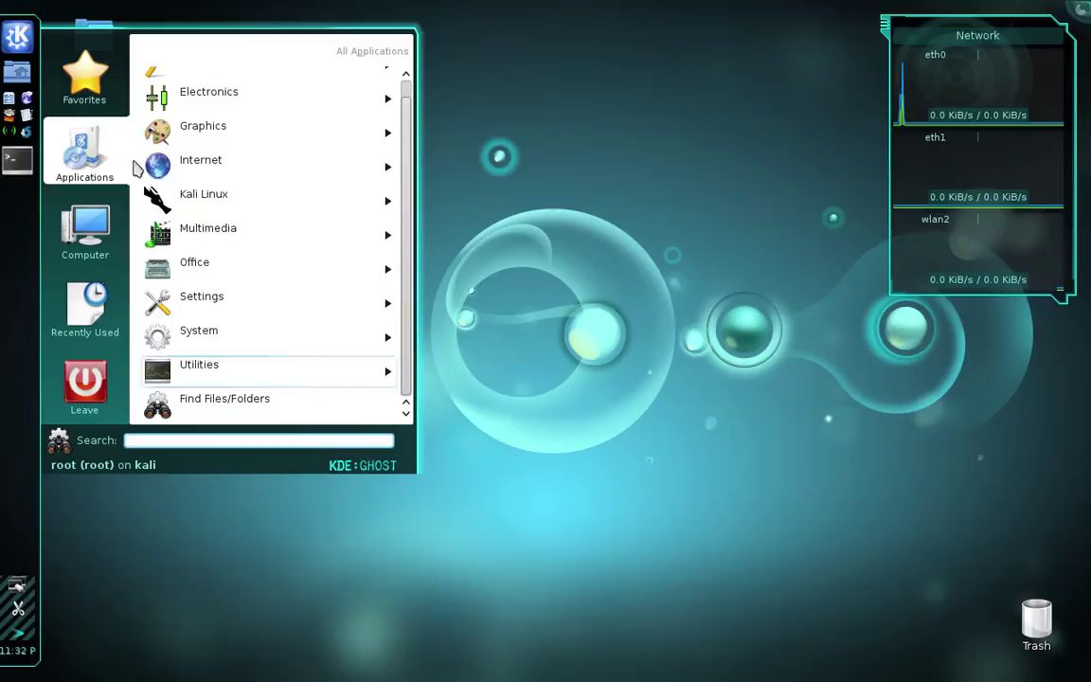
left_click(331, 373)
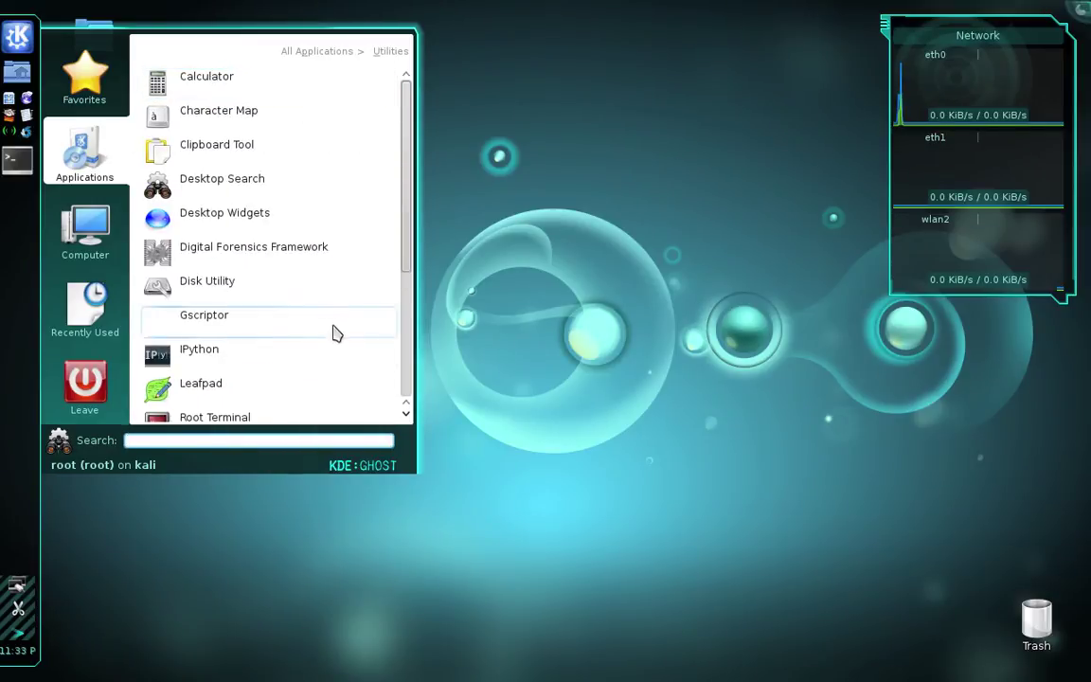
left_click(346, 299)
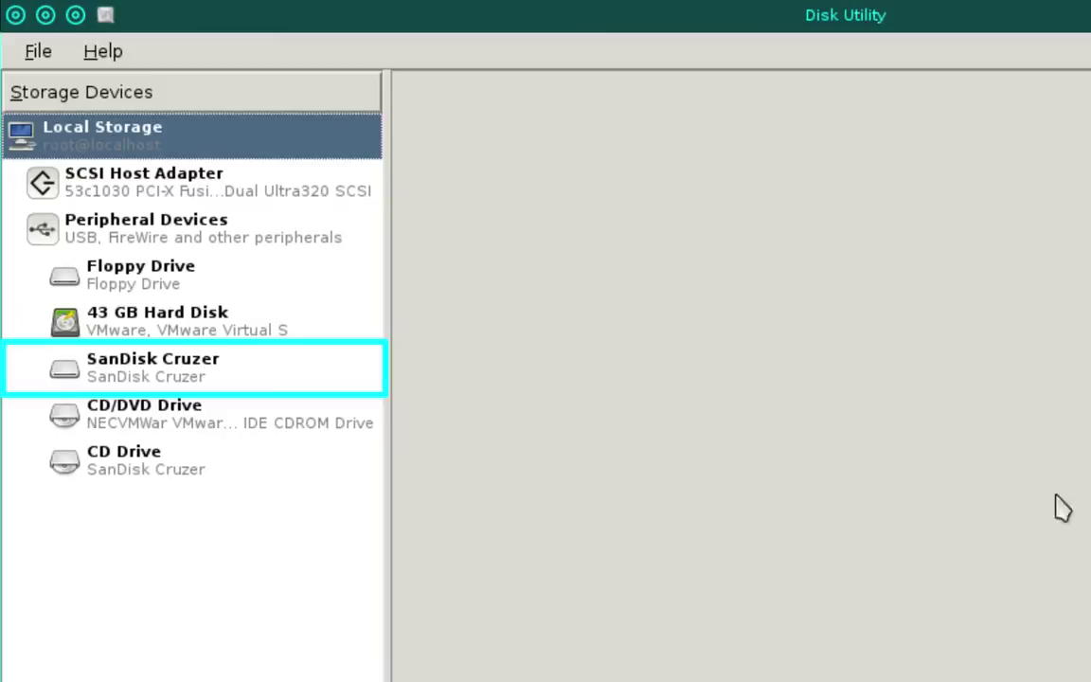
Select the SanDisk Cruzer USB drive to show its 4.0 GB FAT32 volume details
left_click(321, 383)
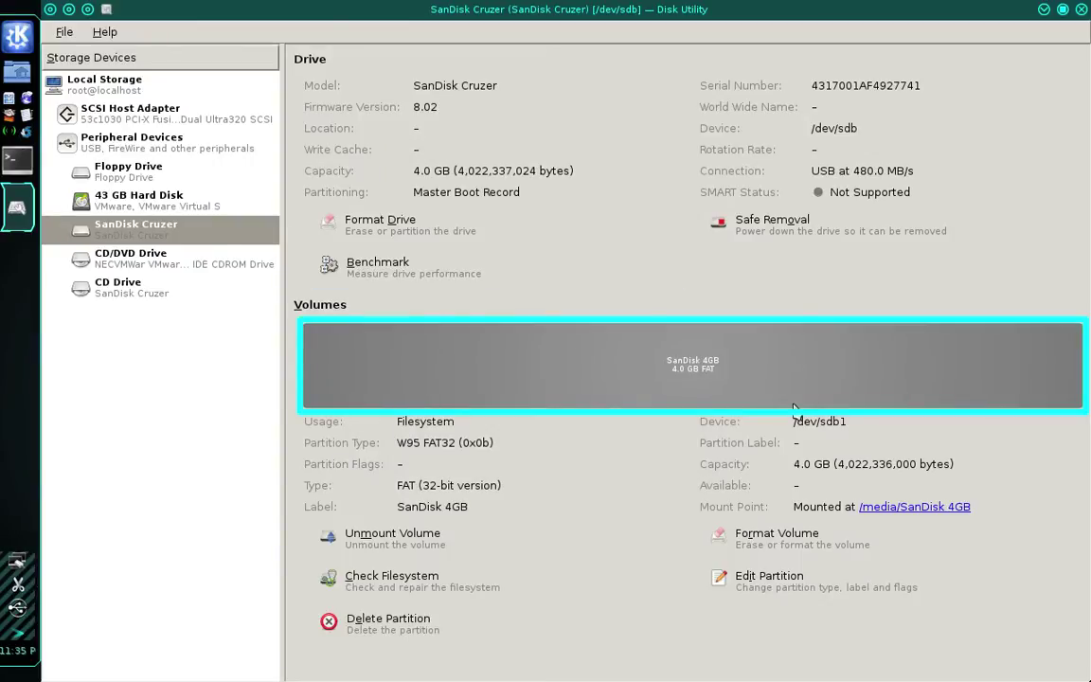
Unmount and delete the SanDisk 4GB FAT32 partition, leaving 4.0 GB unallocated
left_click(872, 388)
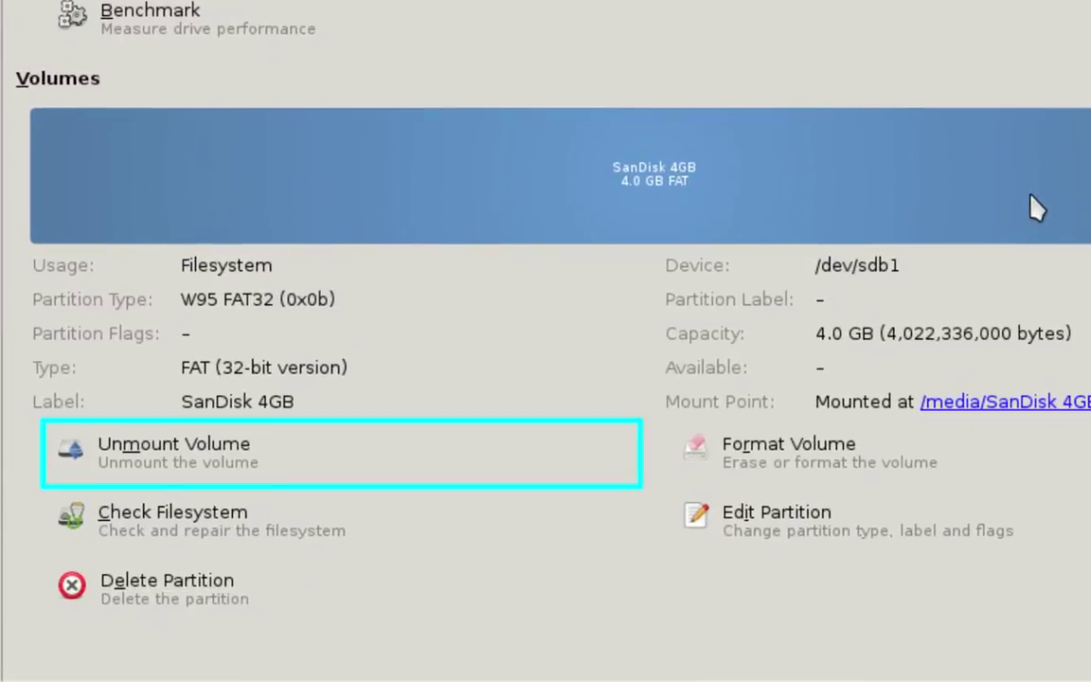
left_click(558, 473)
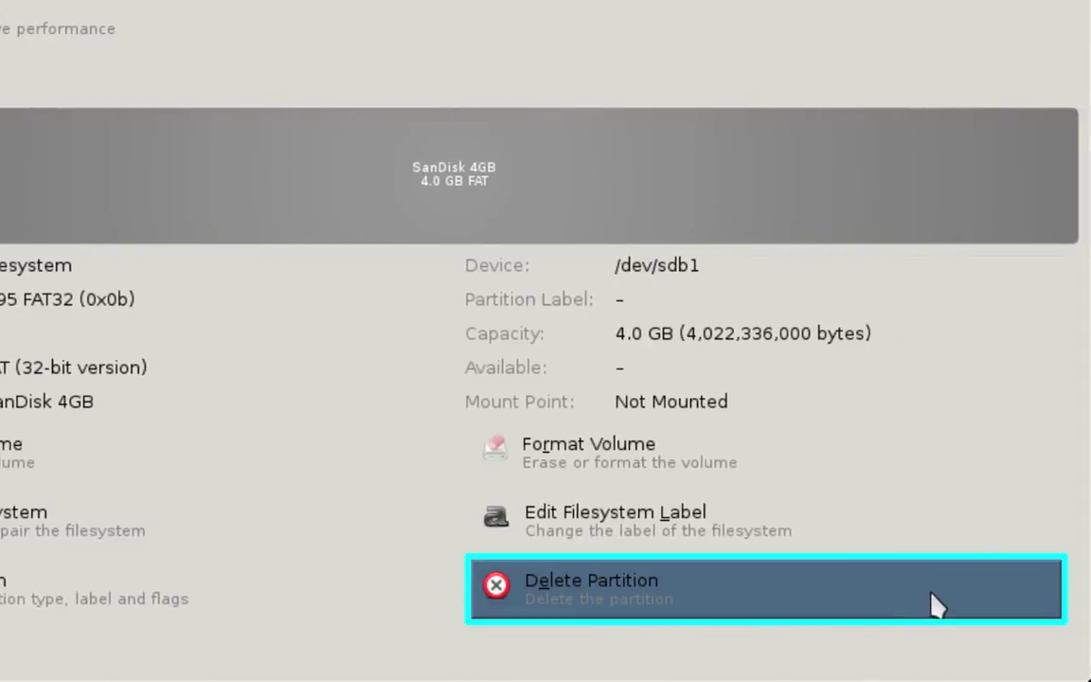
left_click(933, 604)
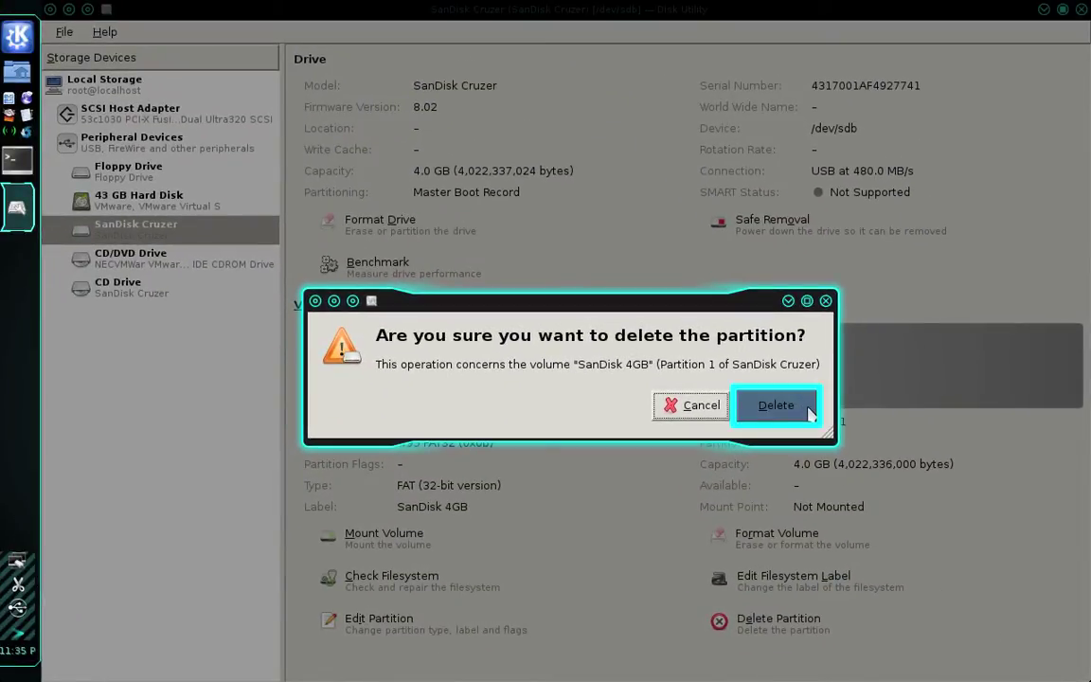
left_click(775, 405)
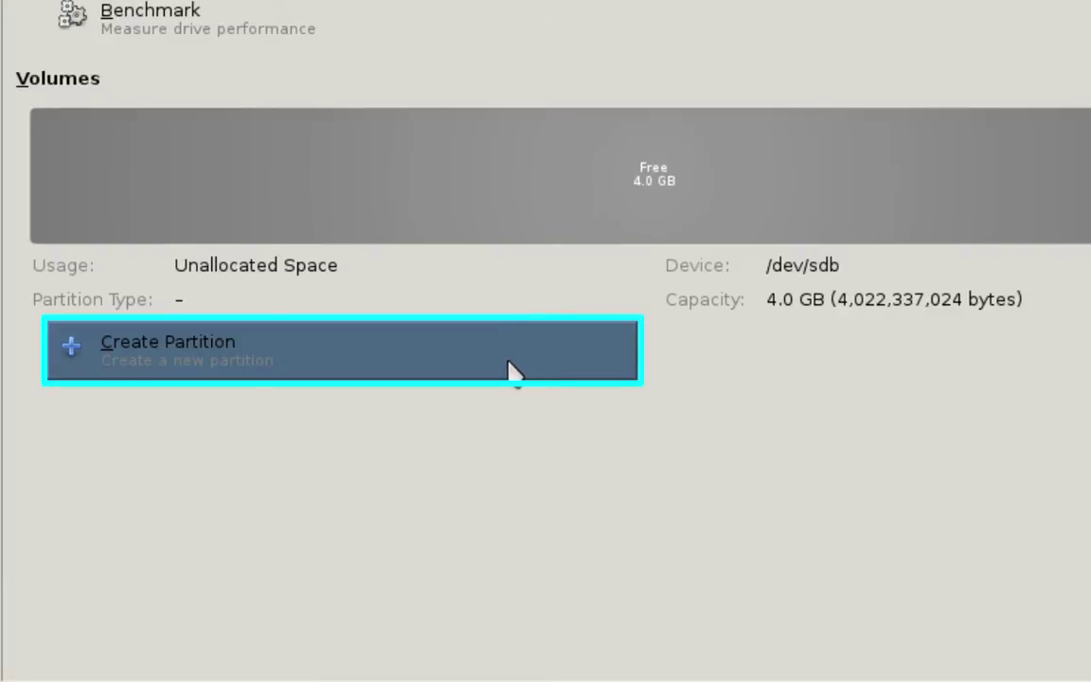
Create a 3 GB Ext4 partition named 'Partition 1' without taking filesystem ownership
left_click(511, 369)
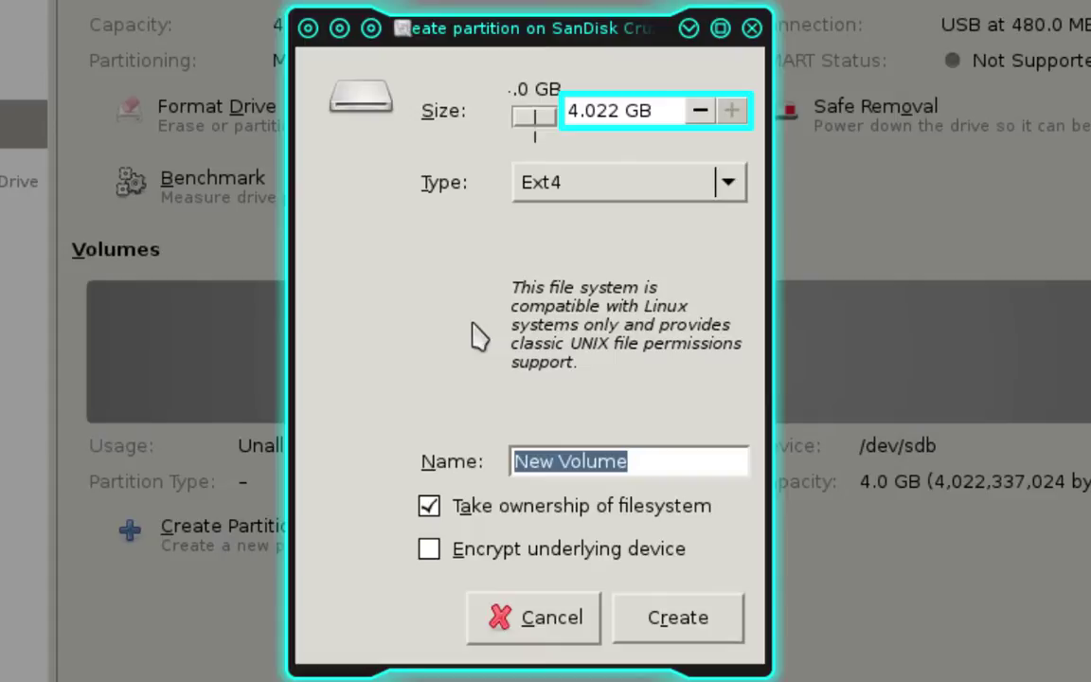
left_click(617, 111)
double_click(618, 110)
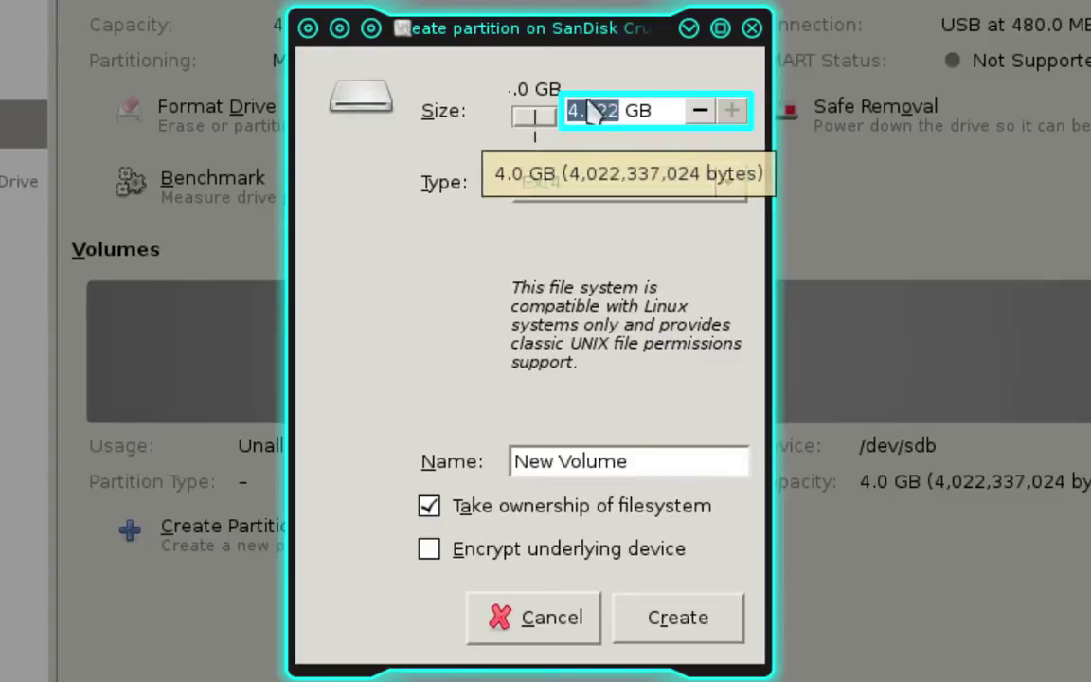
type("3")
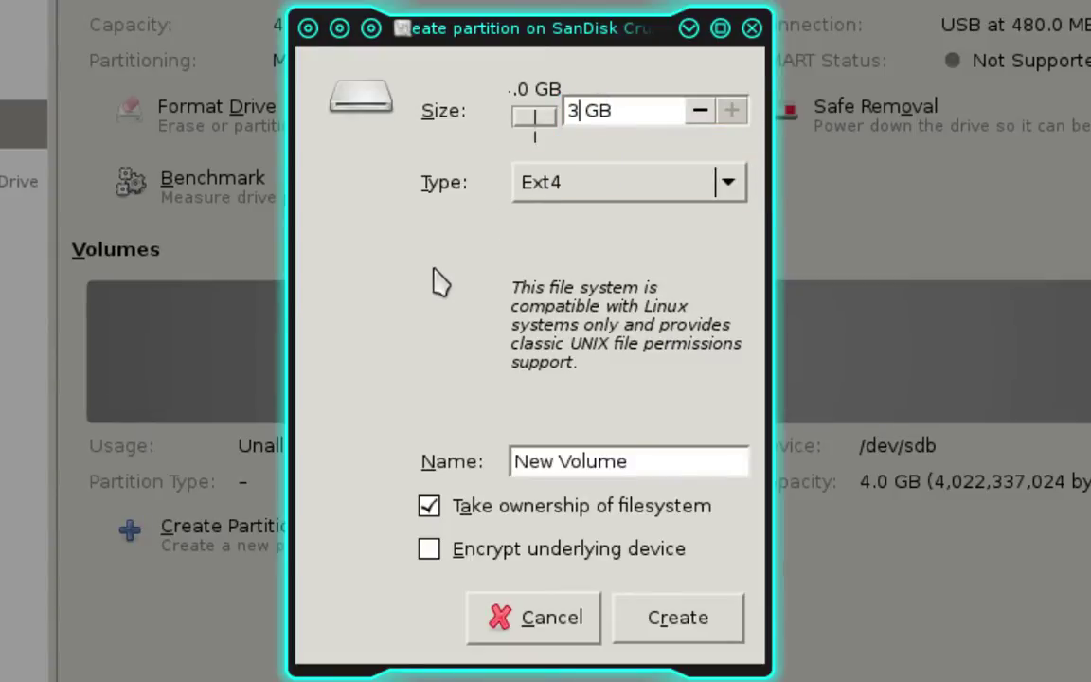
key("Tab")
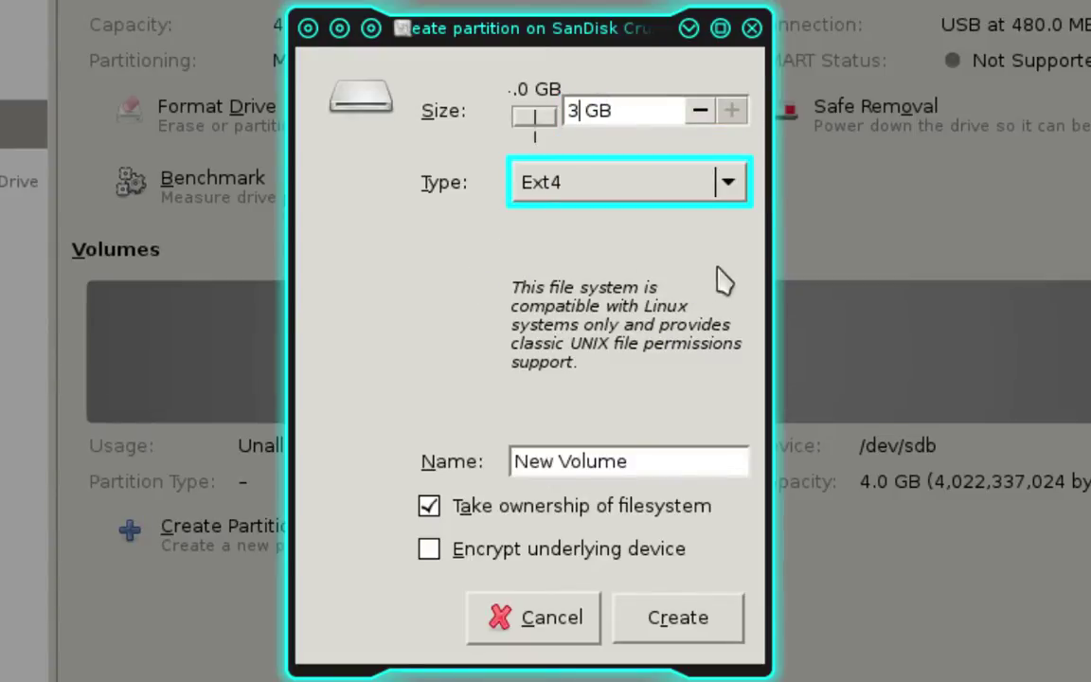
left_click(731, 194)
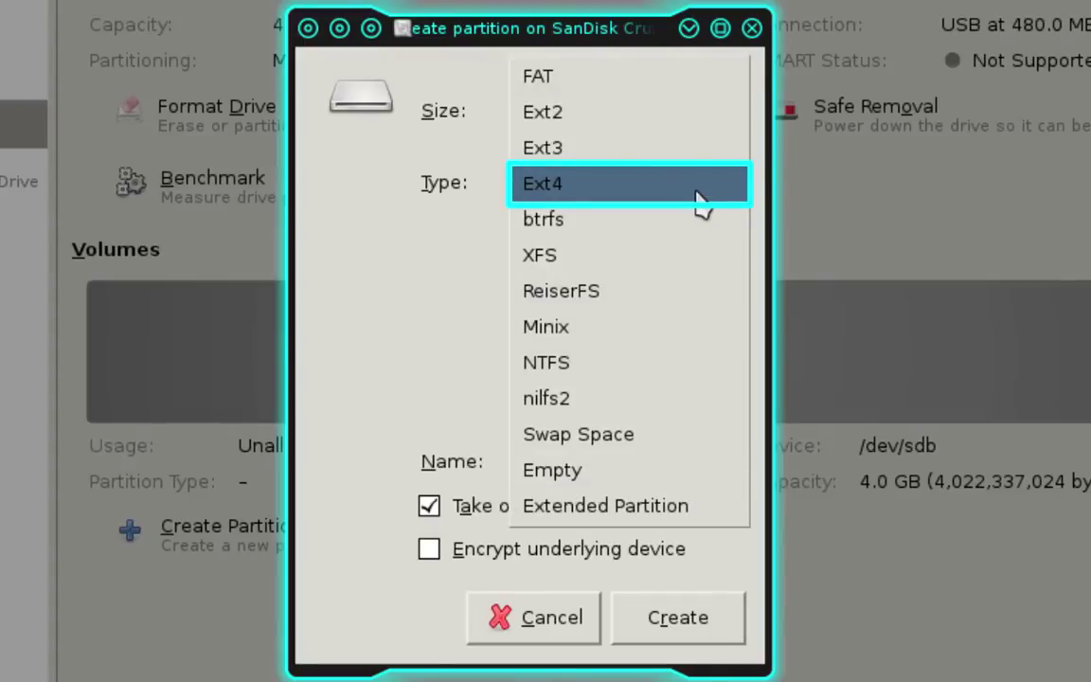
left_click(695, 199)
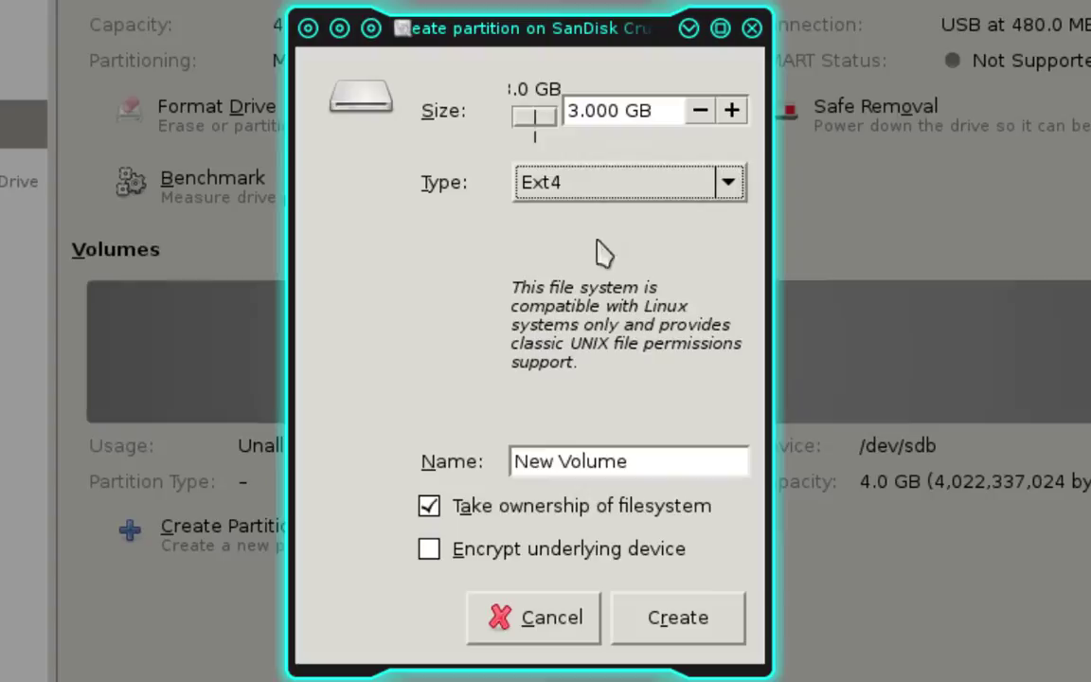
key("Tab")
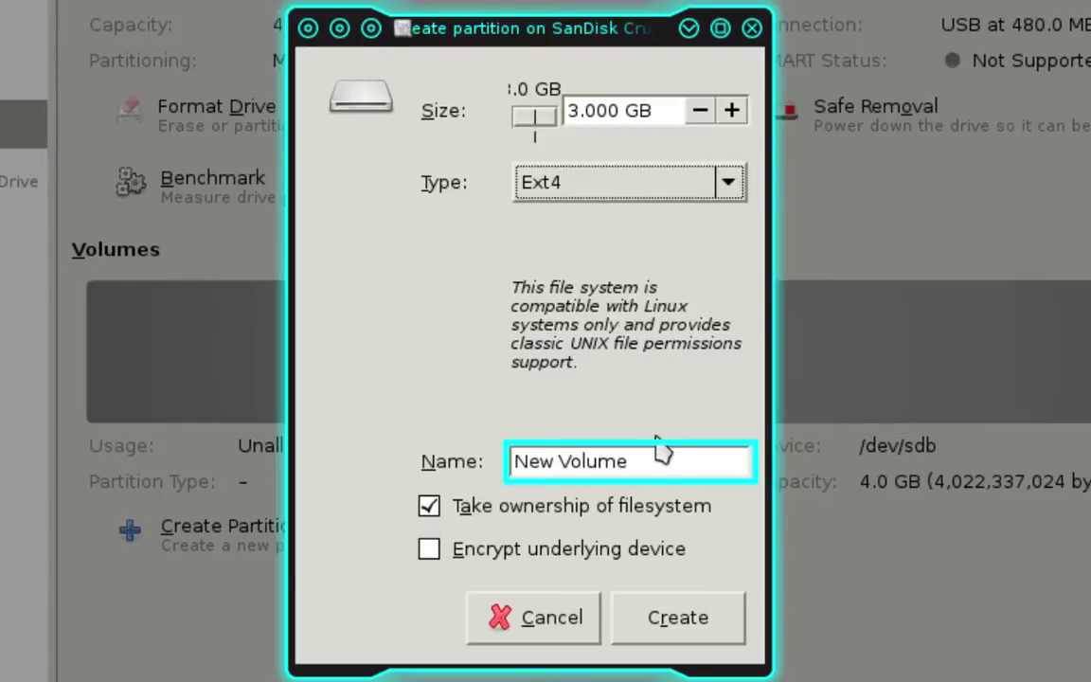
left_click_drag(644, 459, 492, 474)
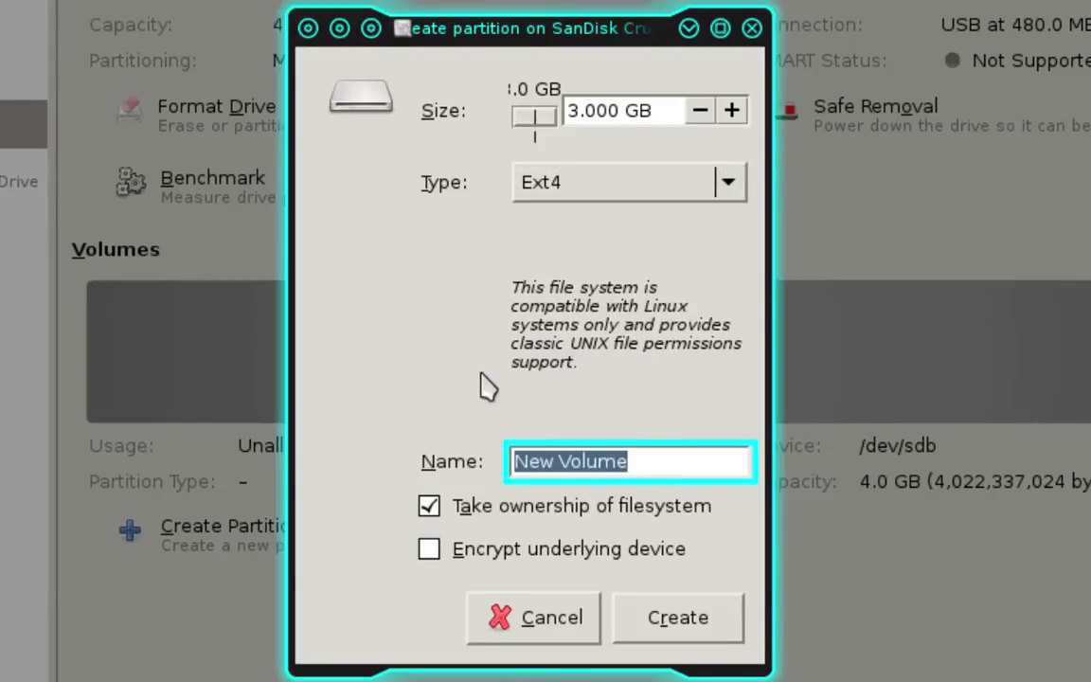
type("Partition 1")
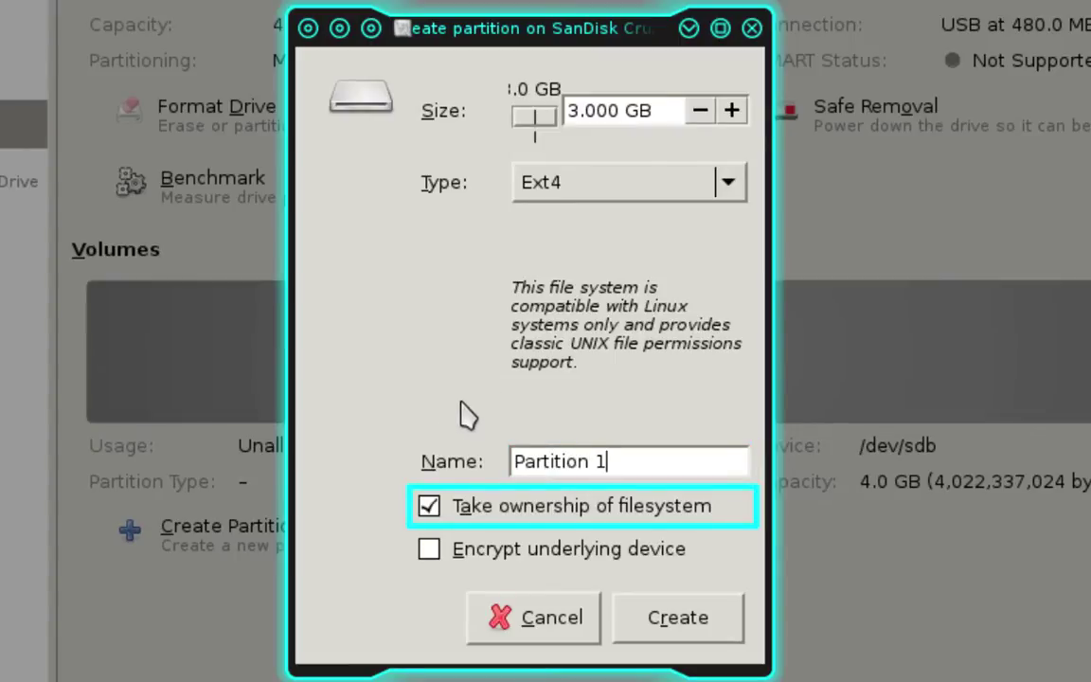
left_click(428, 509)
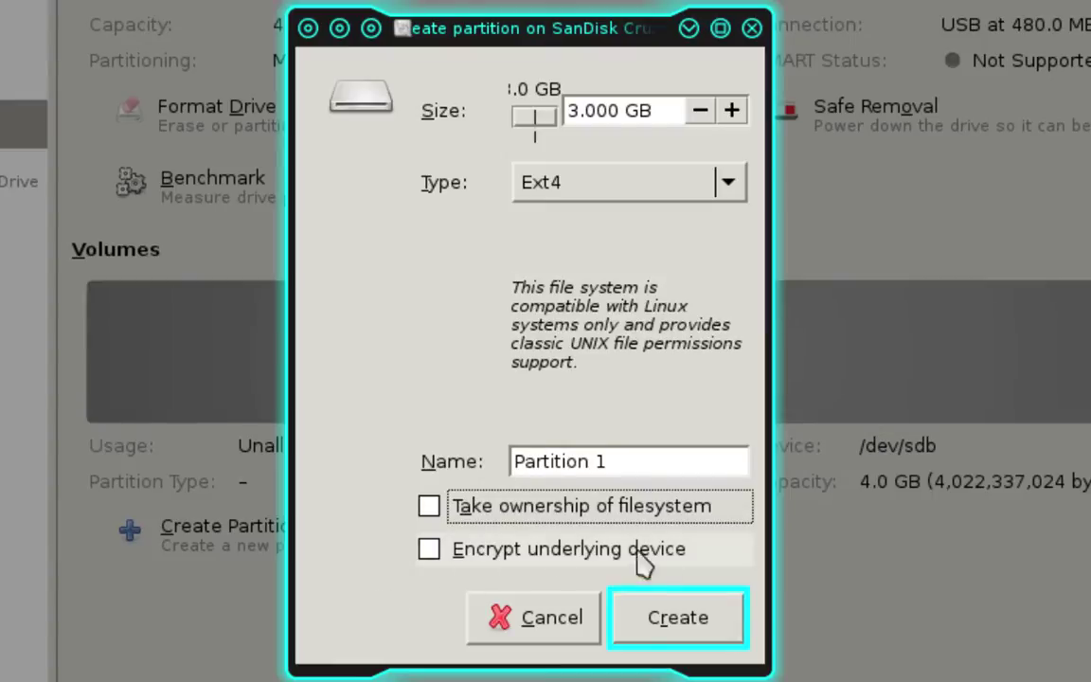
left_click(730, 627)
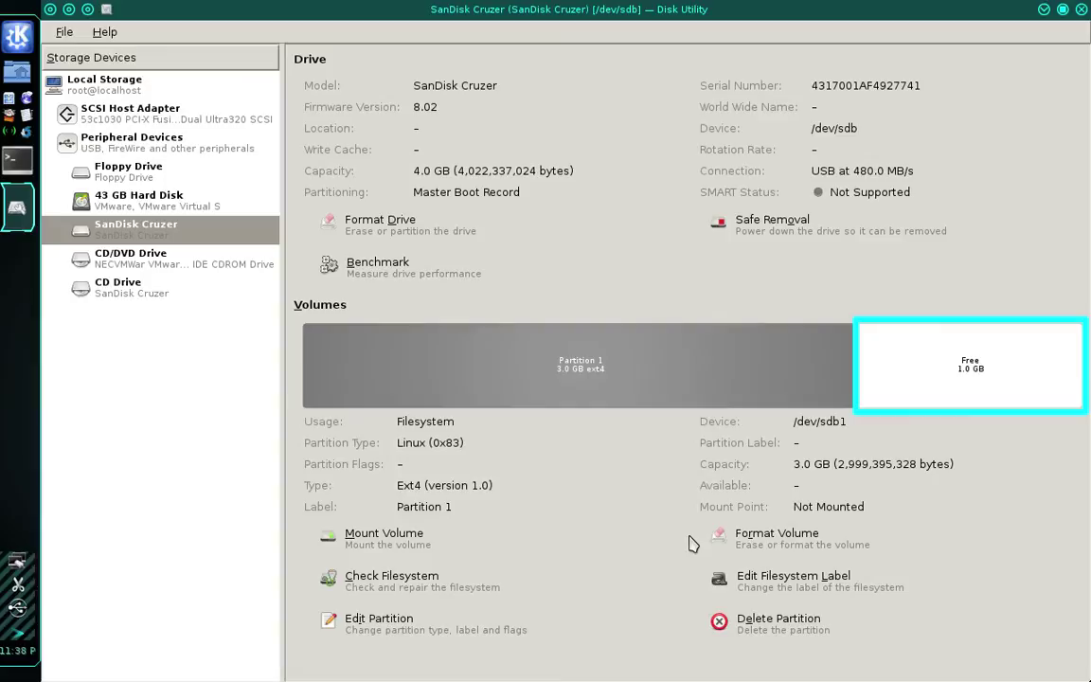
Set up a new partition in the free 1.0 GB as Ext4, named 'Partition 2', ownership off
left_click(1003, 379)
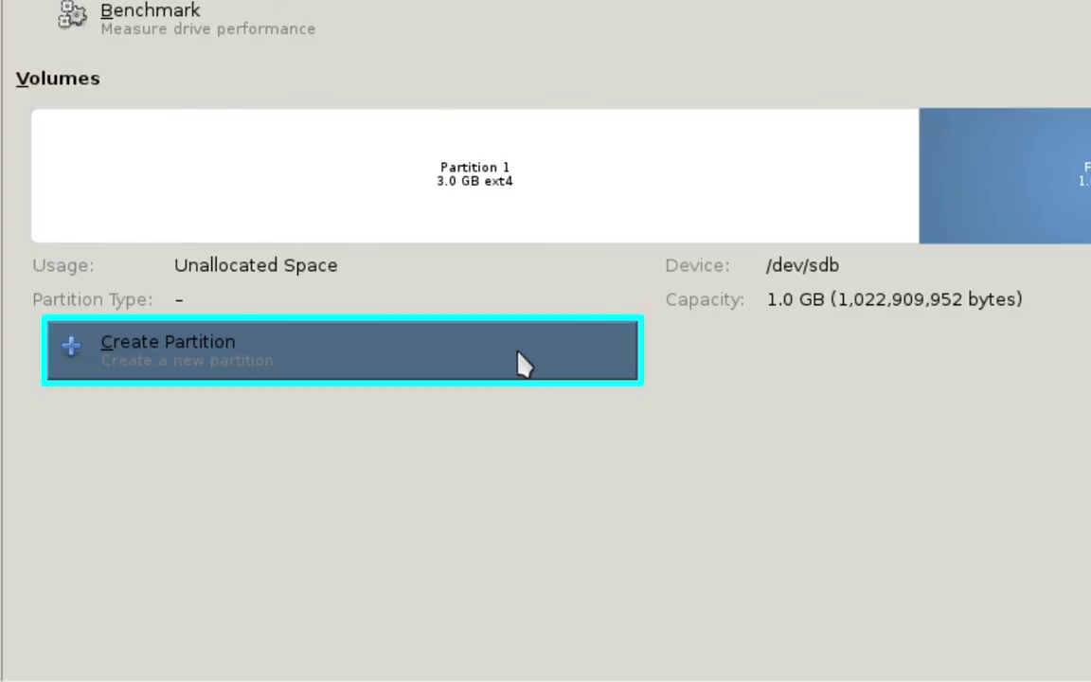
left_click(520, 364)
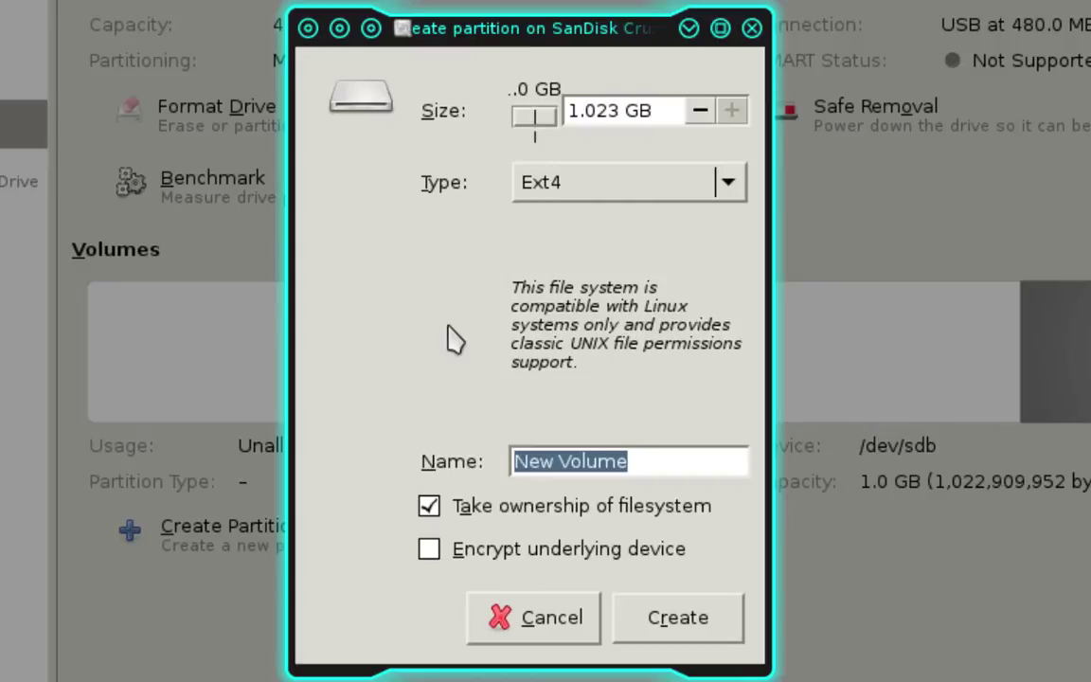
left_click(728, 186)
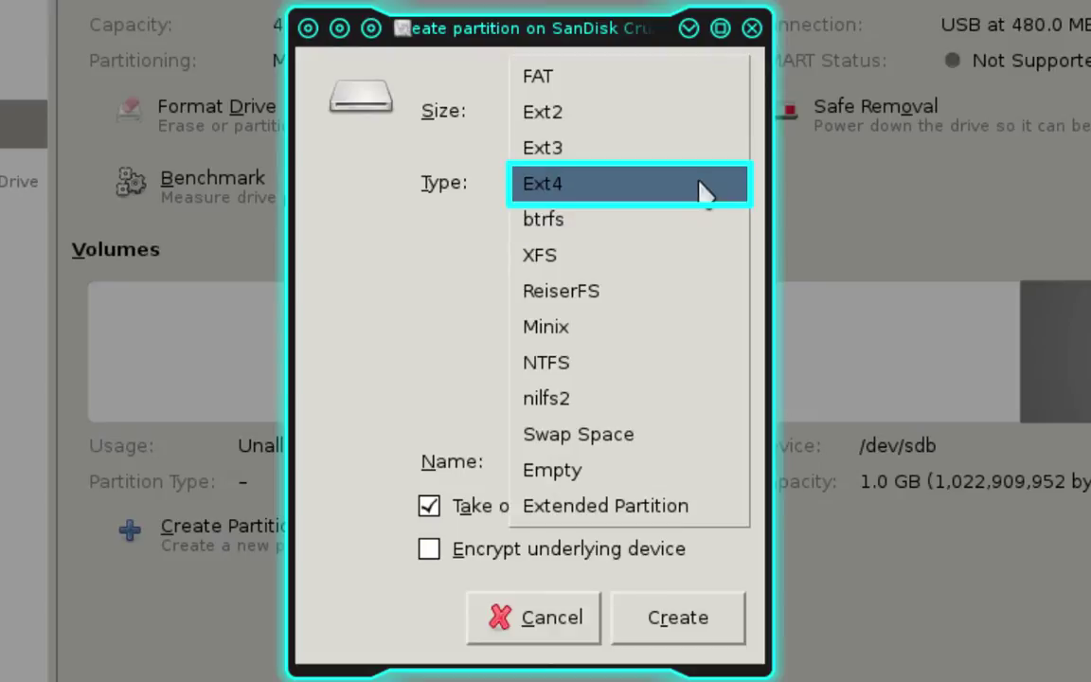
left_click(701, 186)
double_click(628, 459)
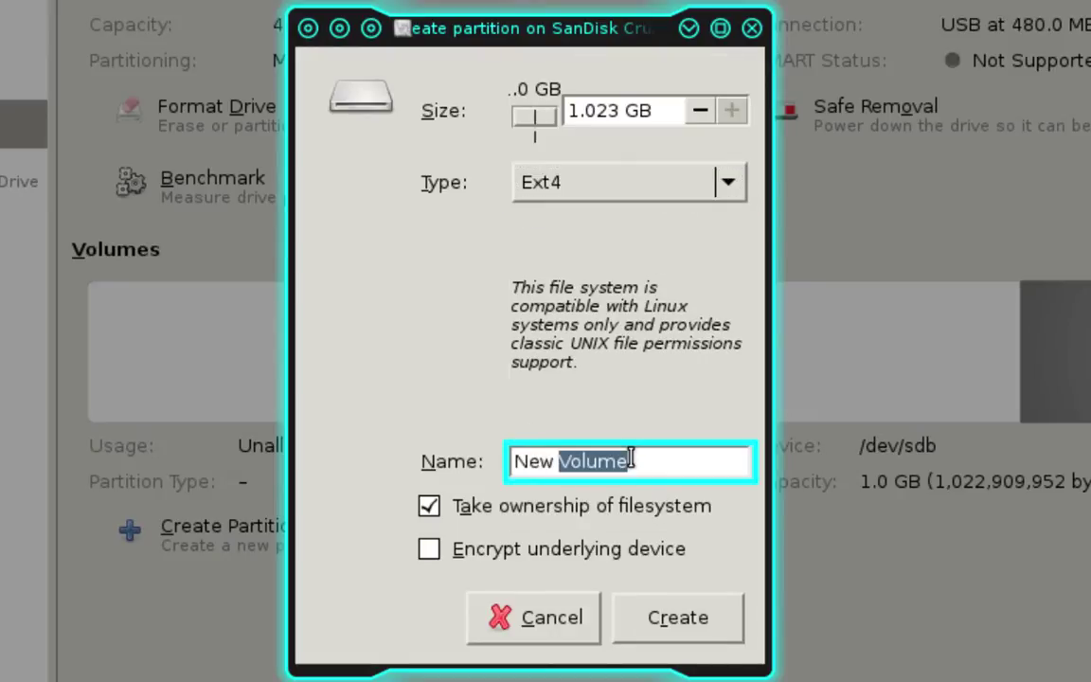
left_click(628, 459)
left_click_drag(628, 459, 492, 458)
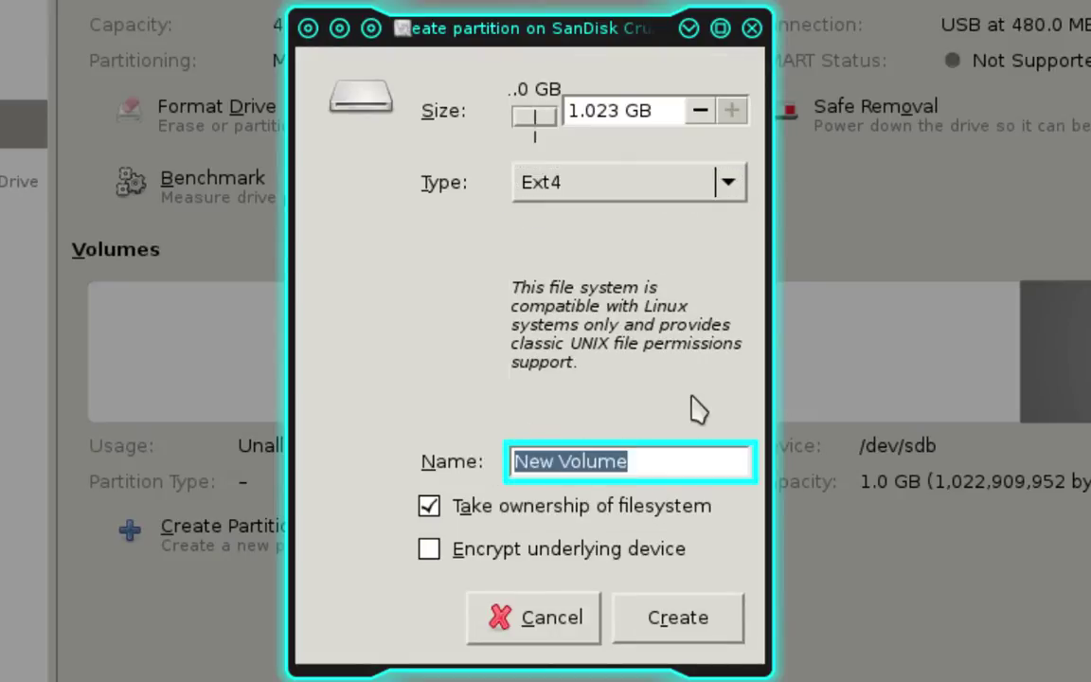
type("Partition 2")
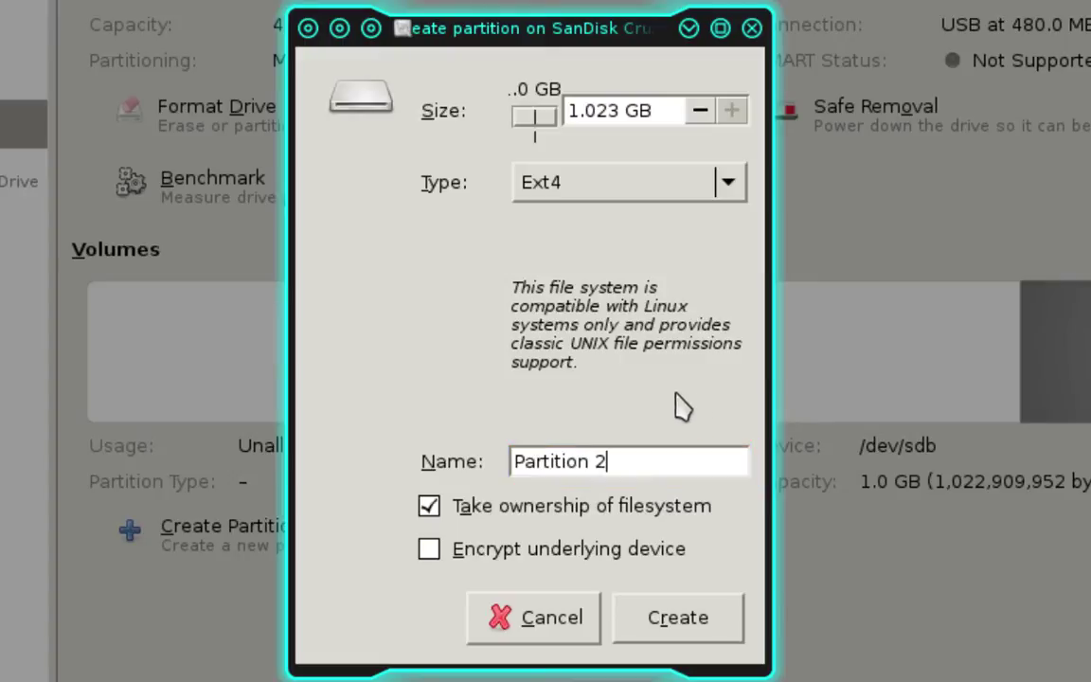
key("Tab")
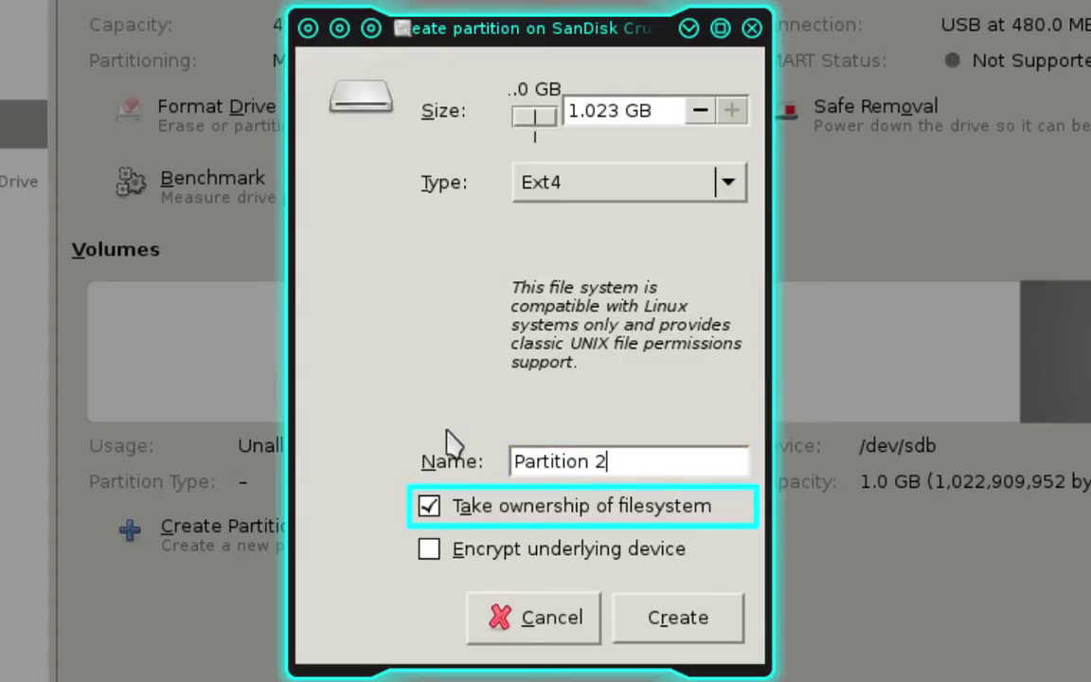
left_click(424, 511)
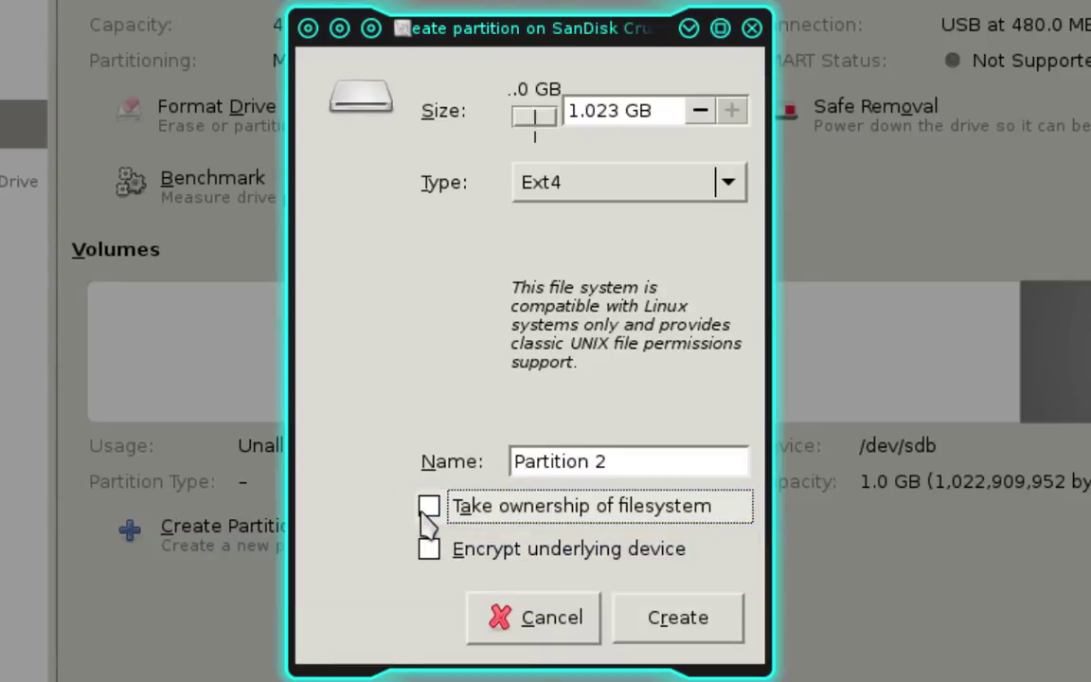
Create the 1 GB Partition 2 and close Disk Utility
left_click(732, 628)
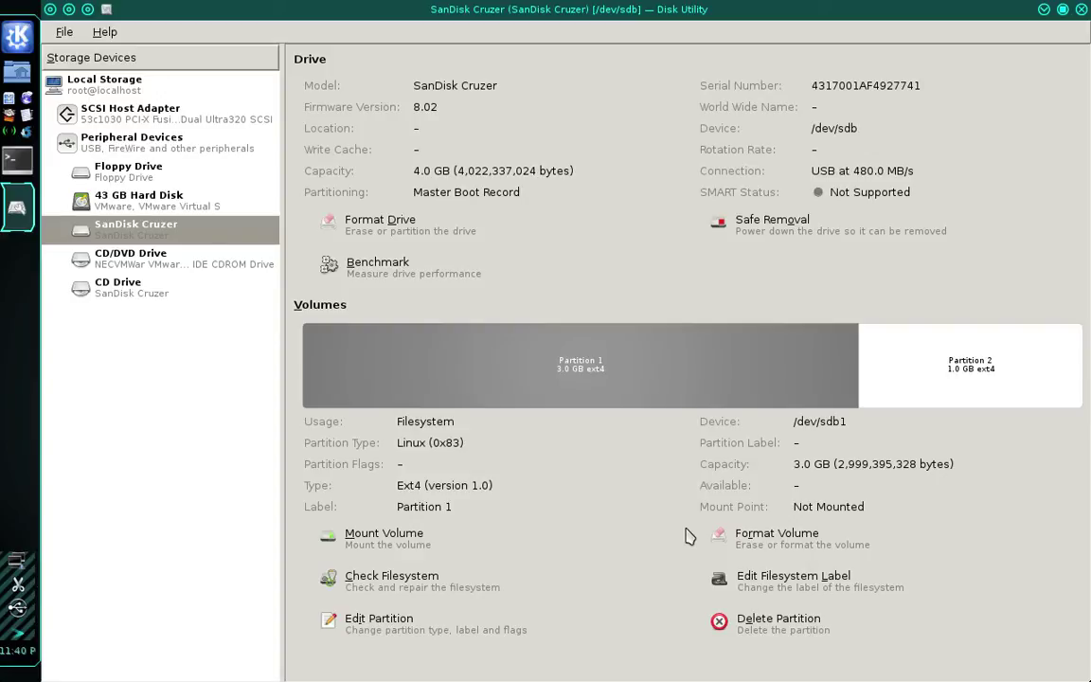
left_click(1080, 9)
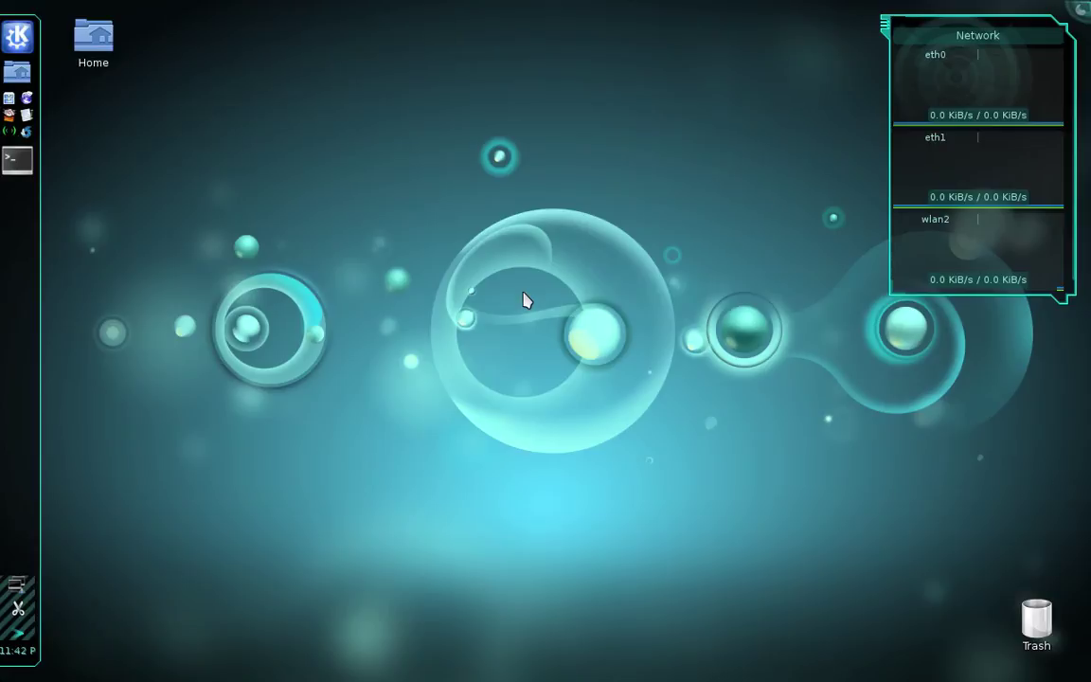
Launch Iceweasel and go to 172.16.42.1:1471
left_click(29, 99)
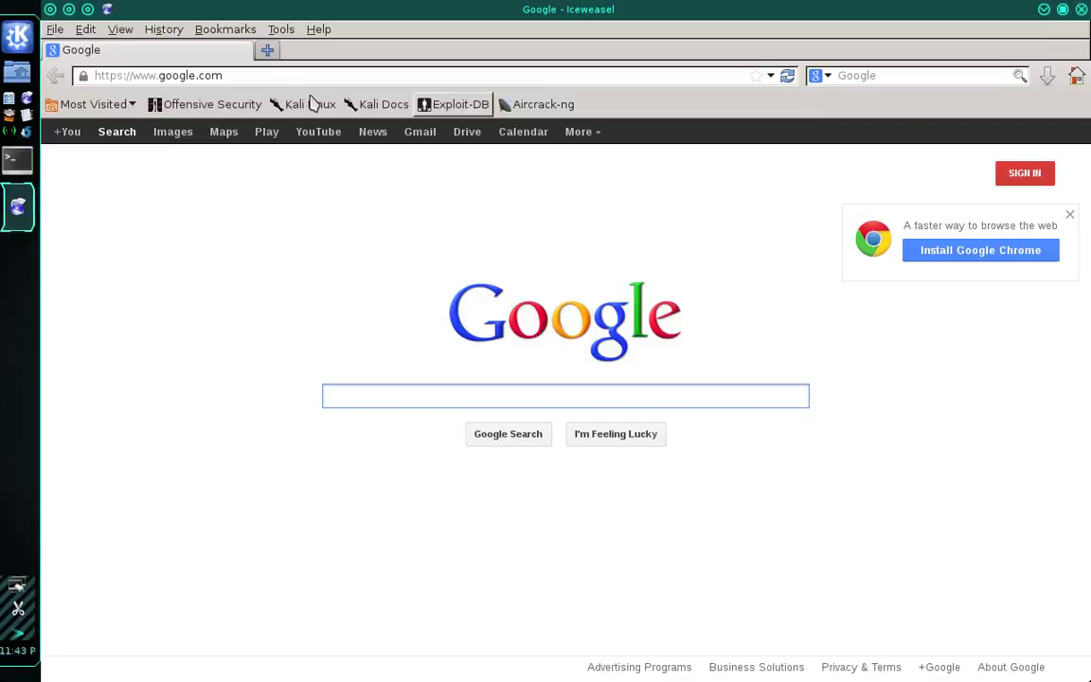
left_click(234, 75)
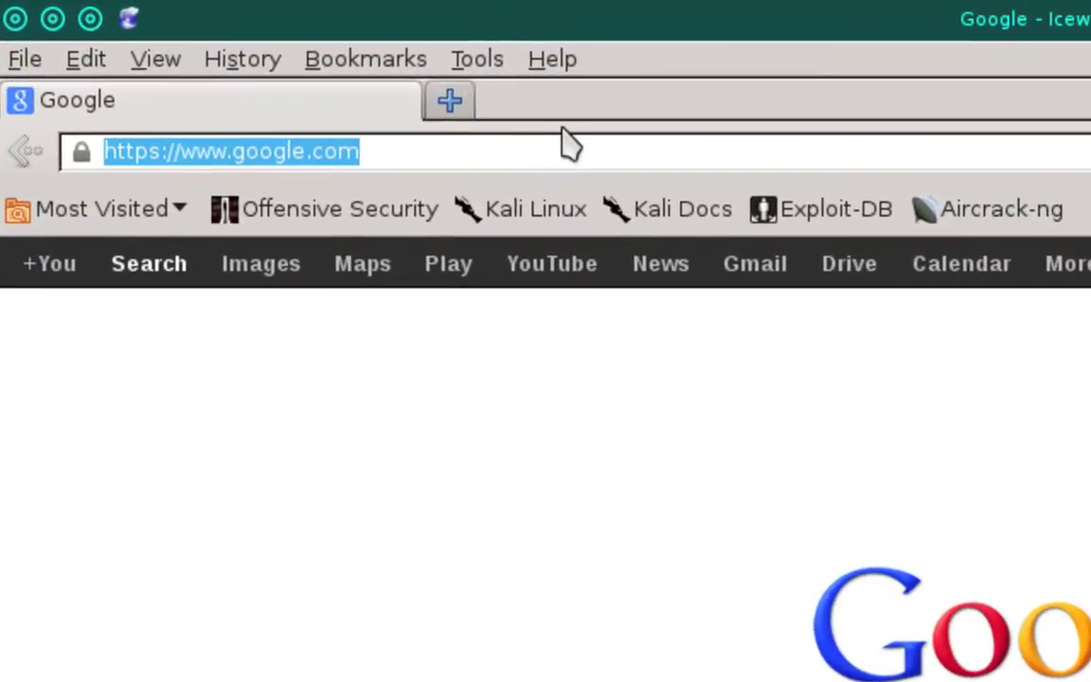
type("172.16")
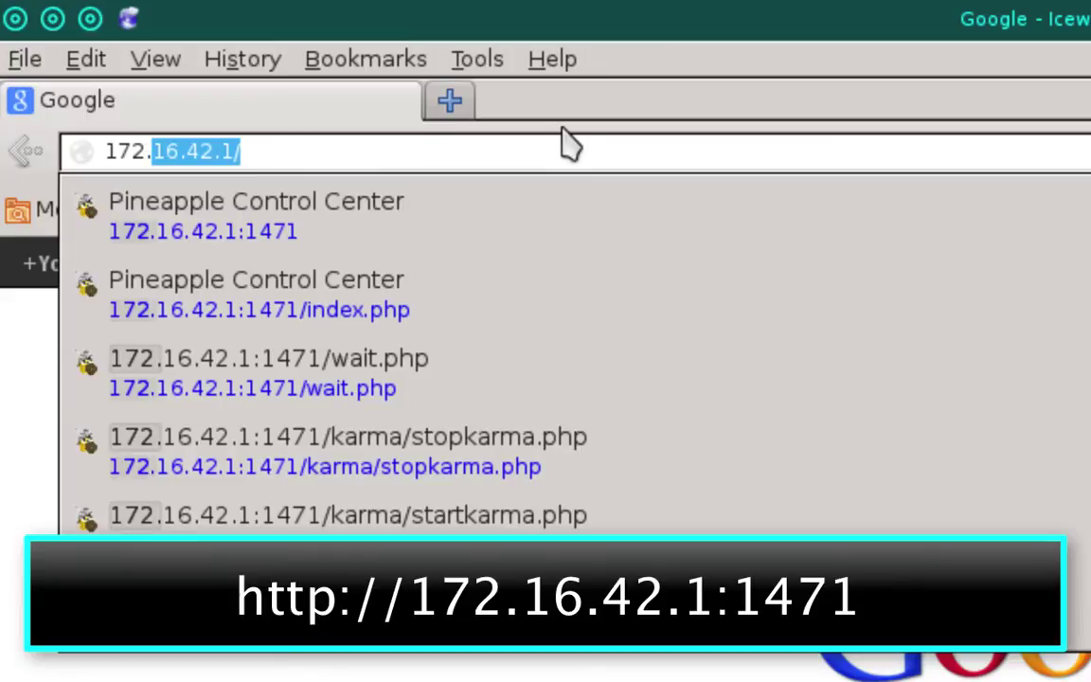
type(".4")
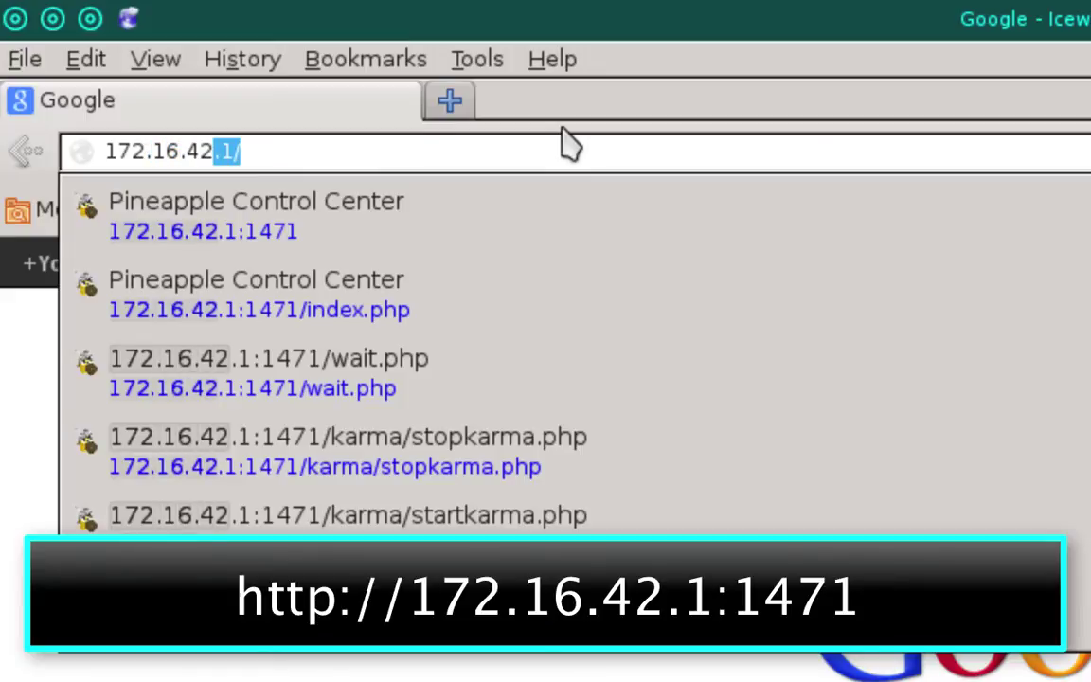
type(".1:")
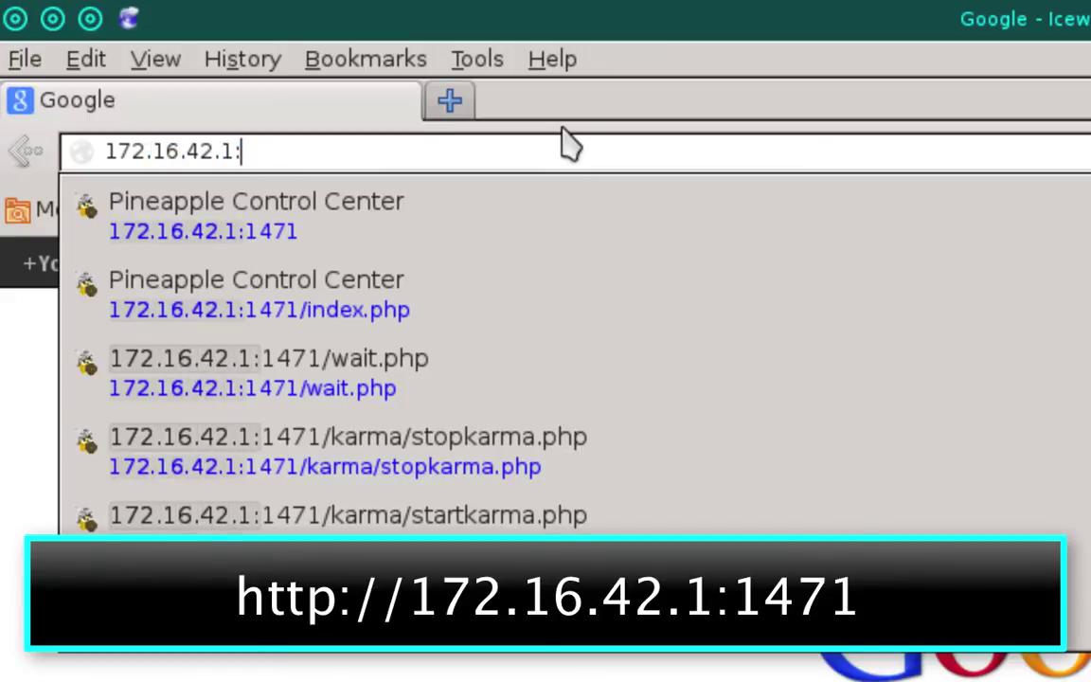
type("1471")
key("Return")
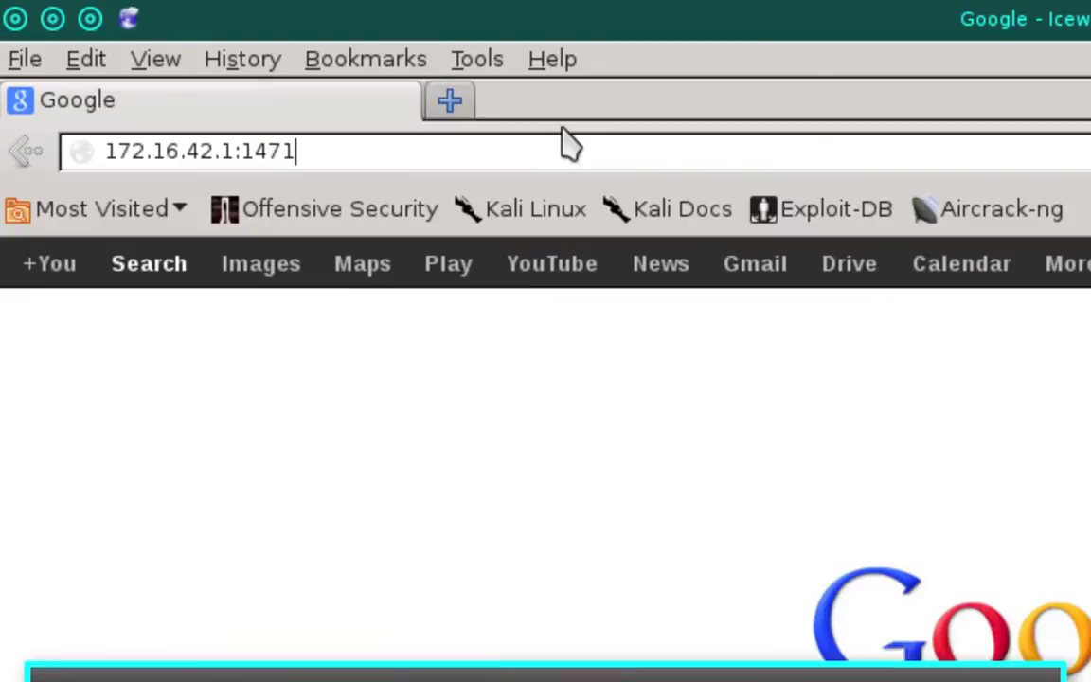
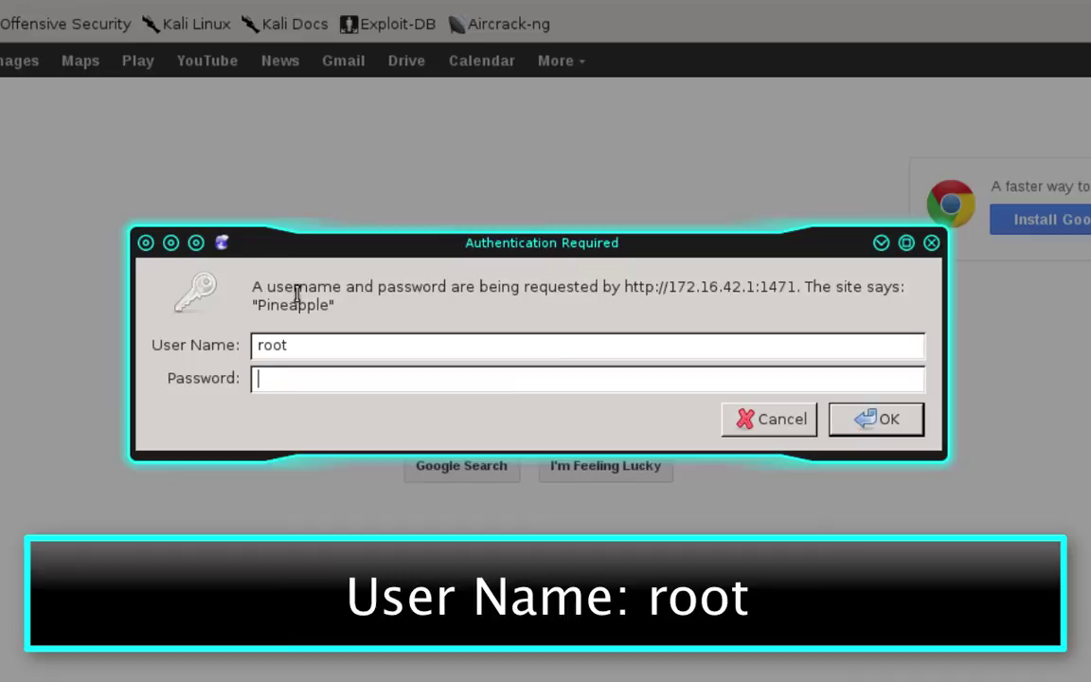
Log in to the Pineapple interface at 172.16.42.1:1471 with the admin password
type("pineapplesare")
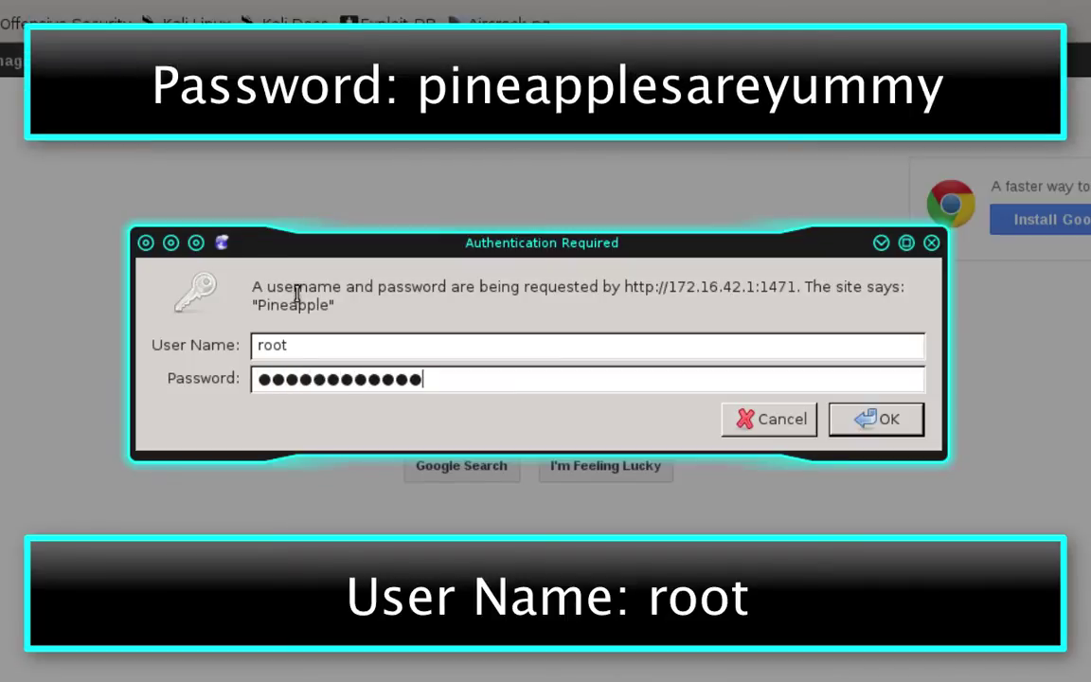
type("yummy")
key("Return")
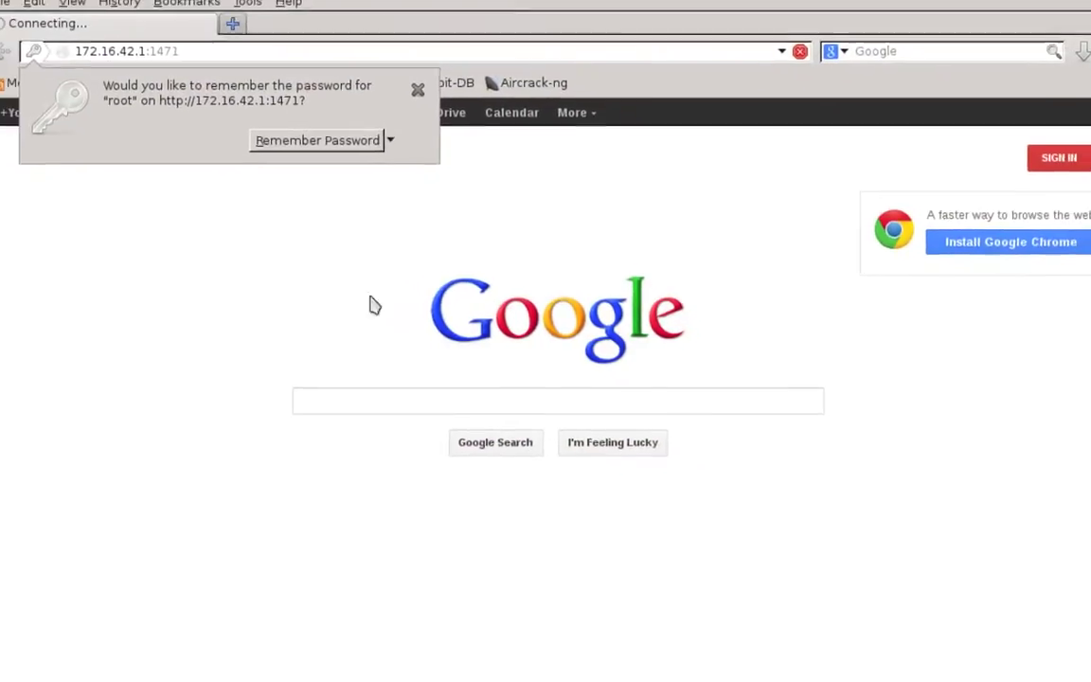
Decline saving the password and go to the USB page showing lsusb and the fstab configuration
left_click(437, 113)
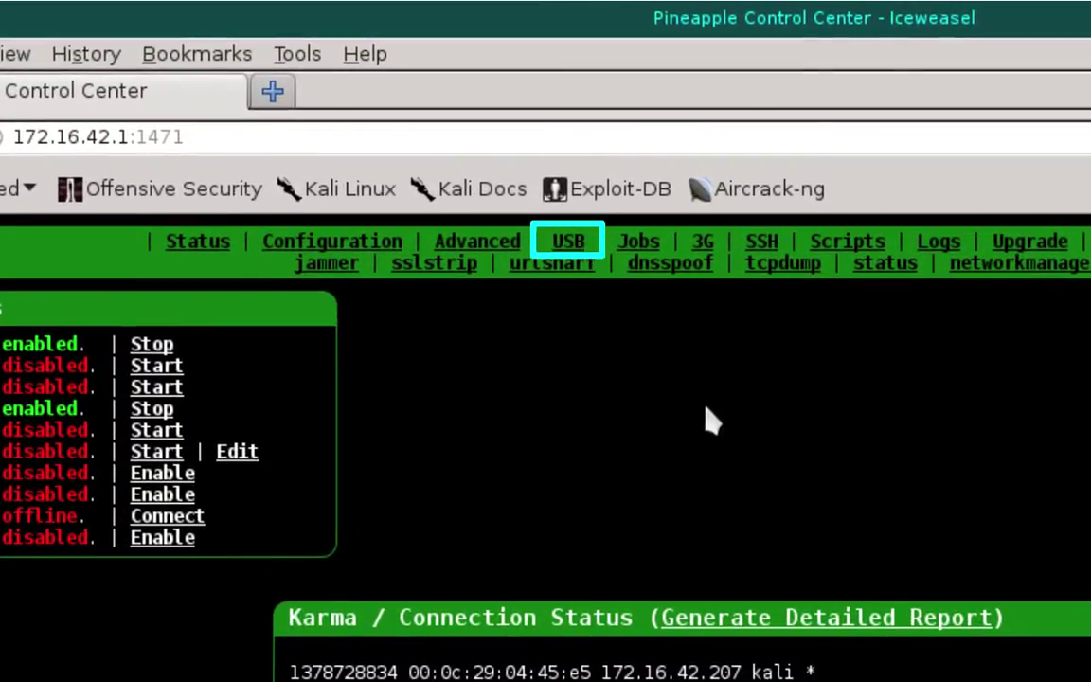
left_click(581, 245)
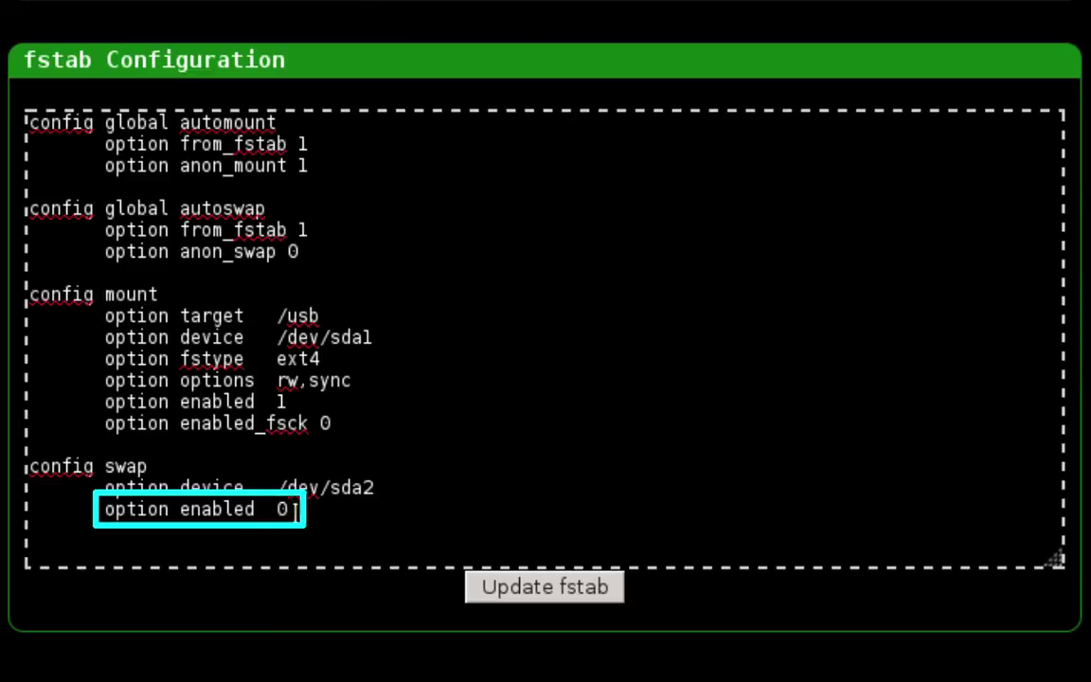
Set the /dev/sda2 swap entry to 'option enabled 1' and save it with Update fstab
type("1")
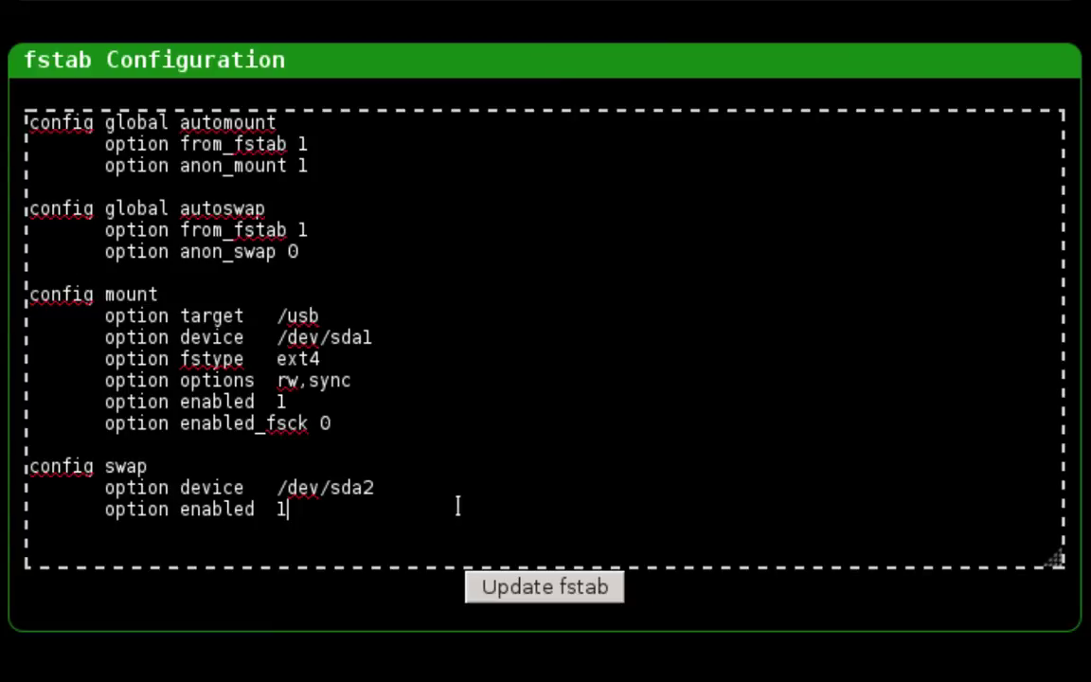
left_click(621, 598)
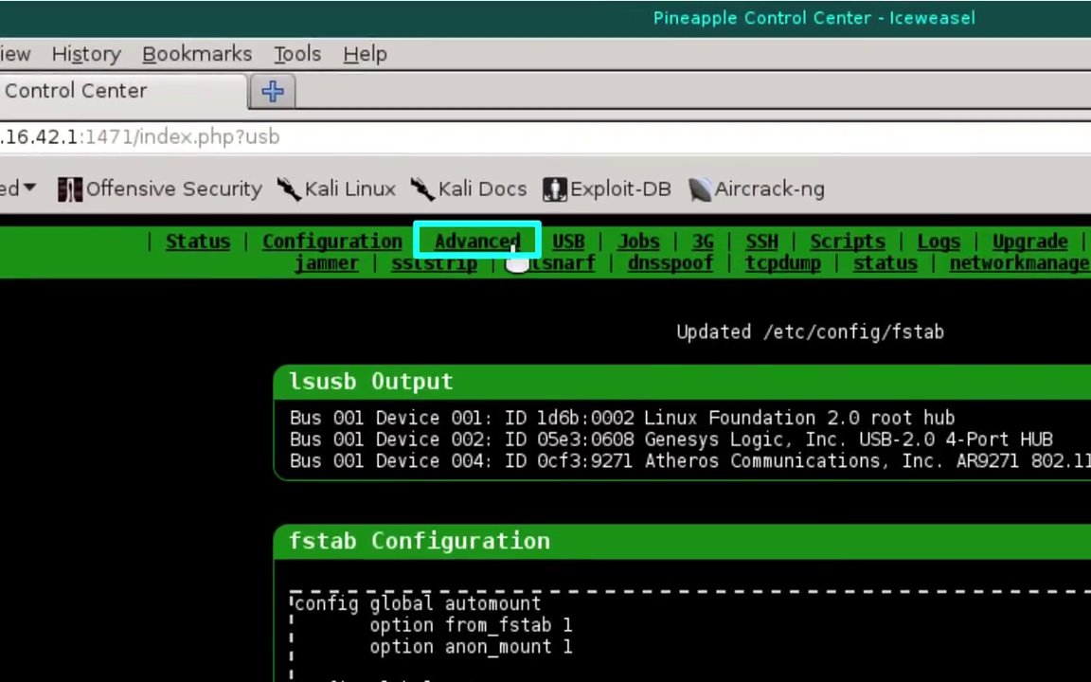
Execute 'mkswap /dev/sda2' from the Advanced page's Execute Commands box
left_click(511, 244)
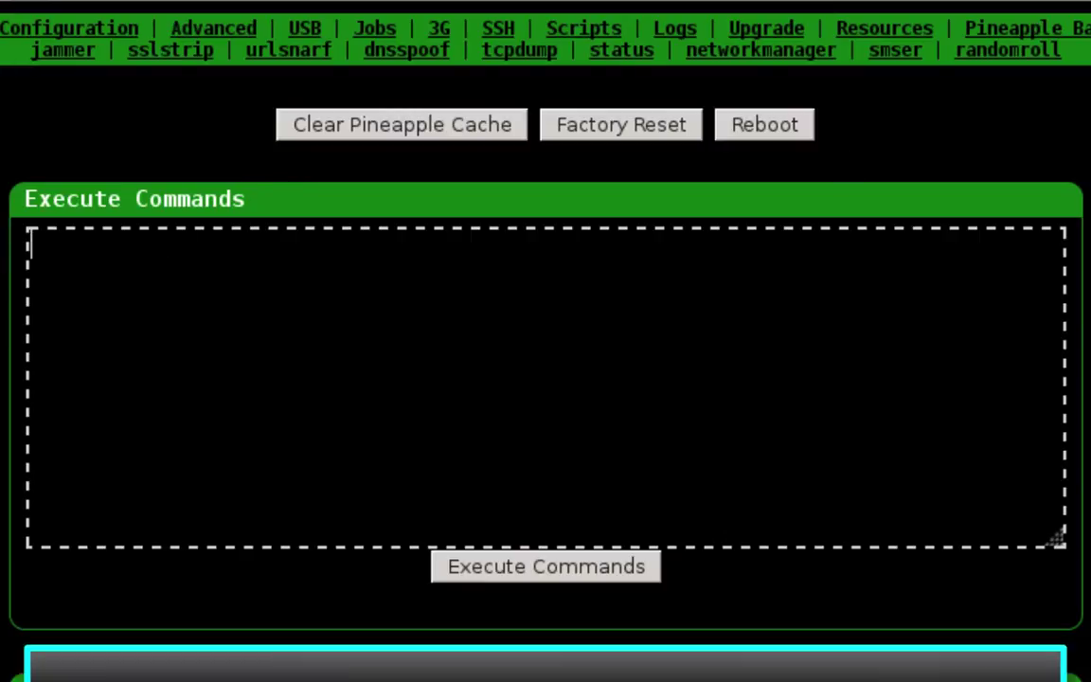
type("mkswap")
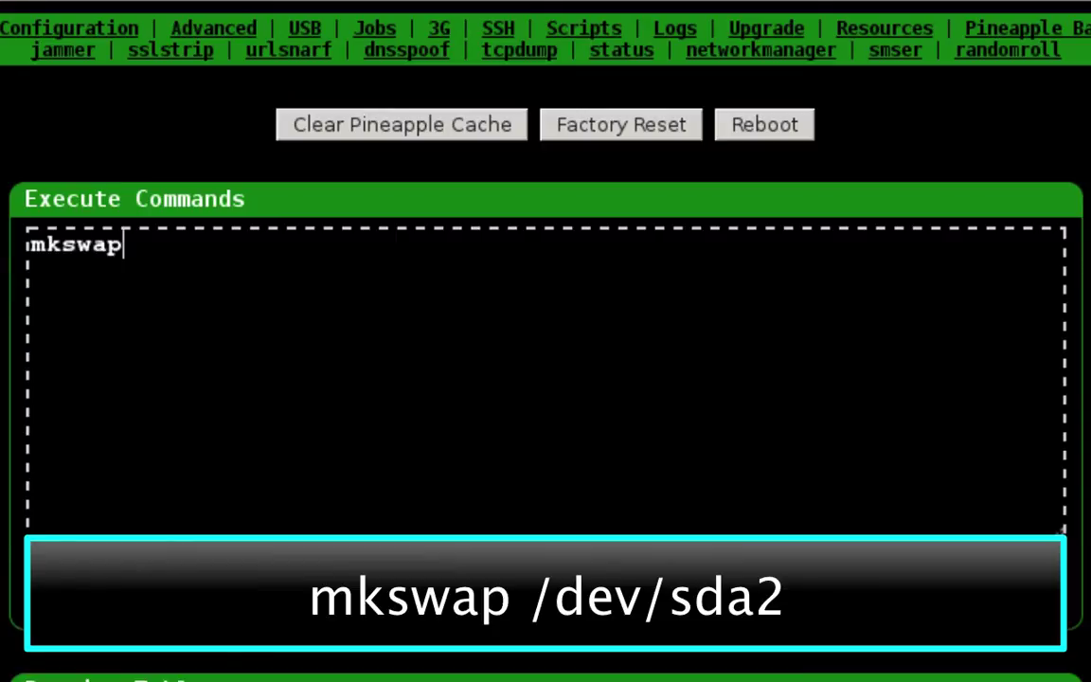
type(" /")
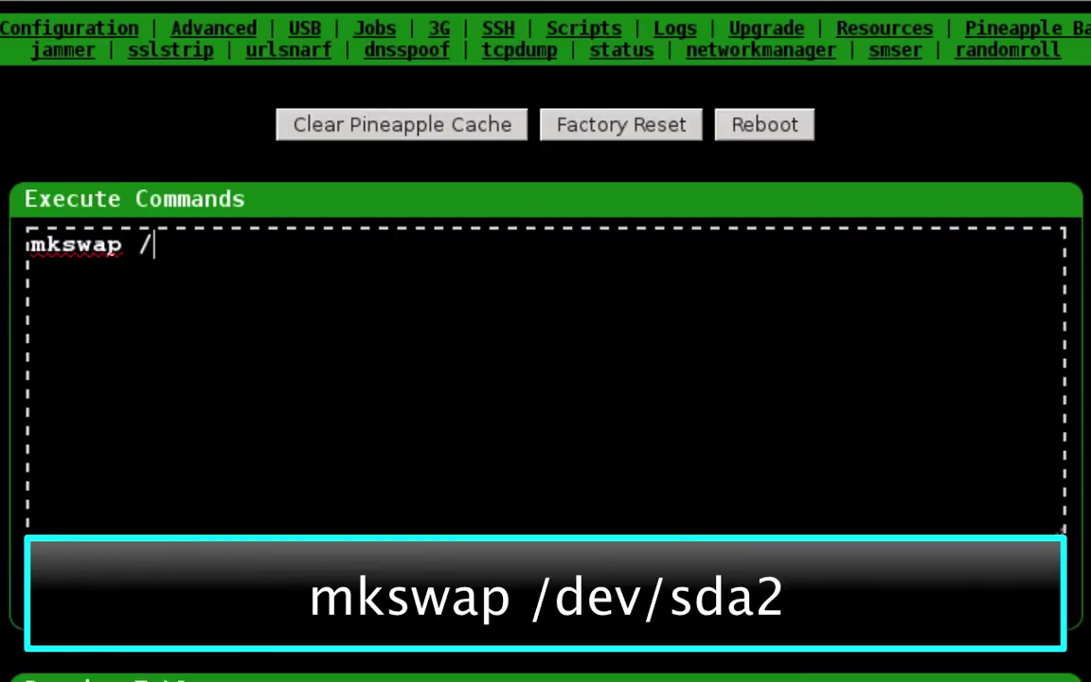
type("dev/")
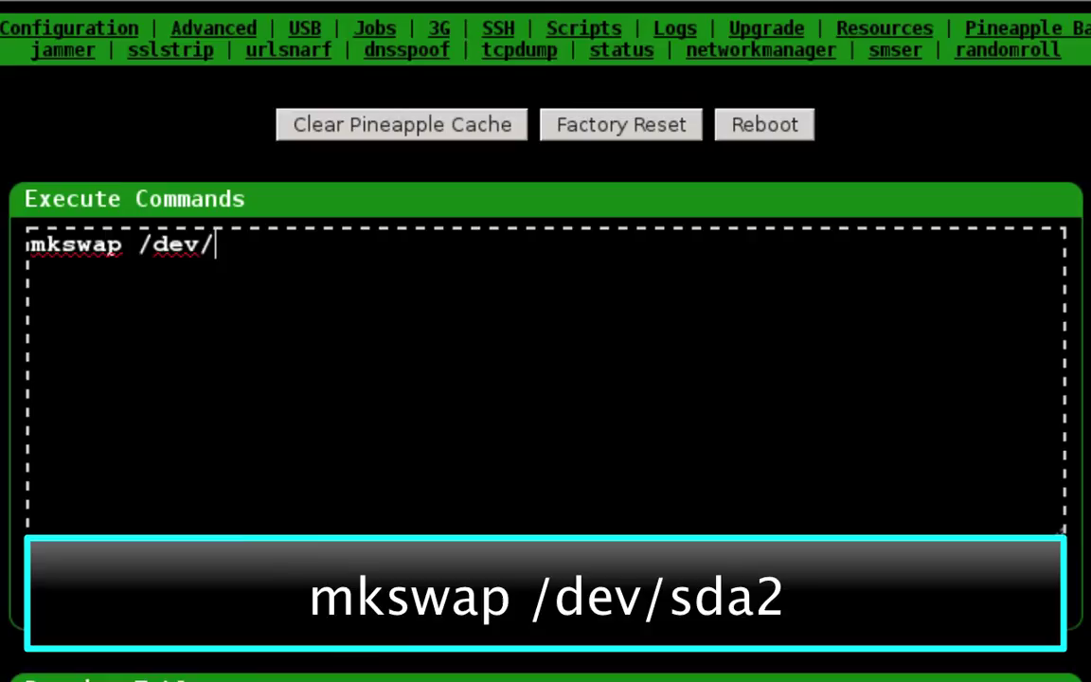
type("sda2")
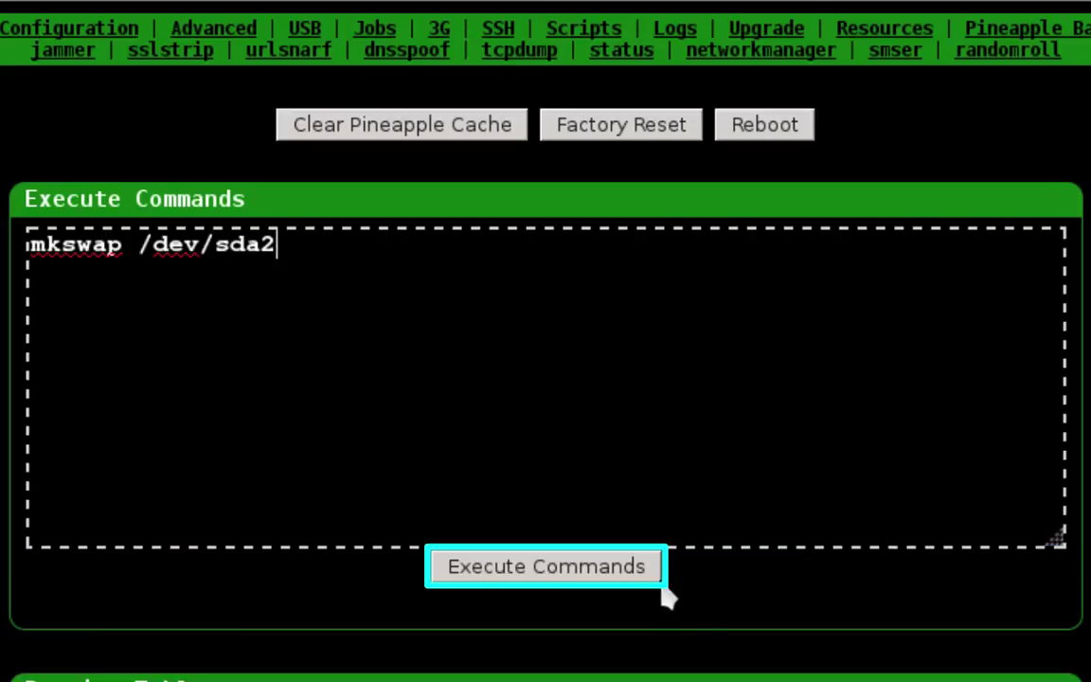
left_click(650, 575)
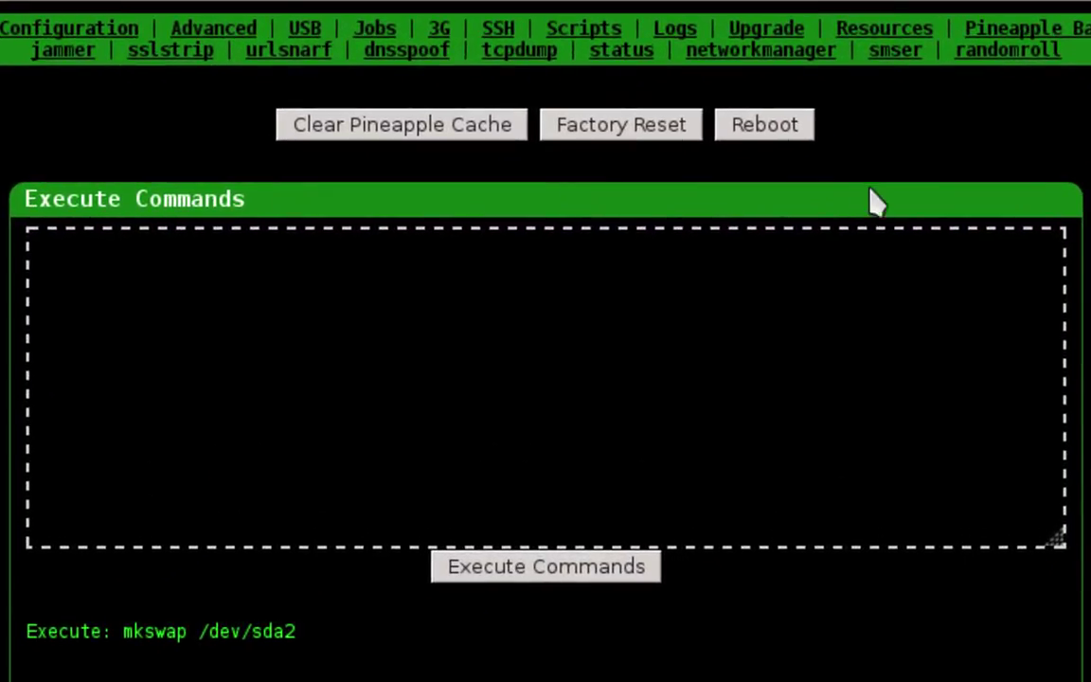
Reboot the Pineapple using the Reboot button at the top of the Advanced page
left_click(803, 132)
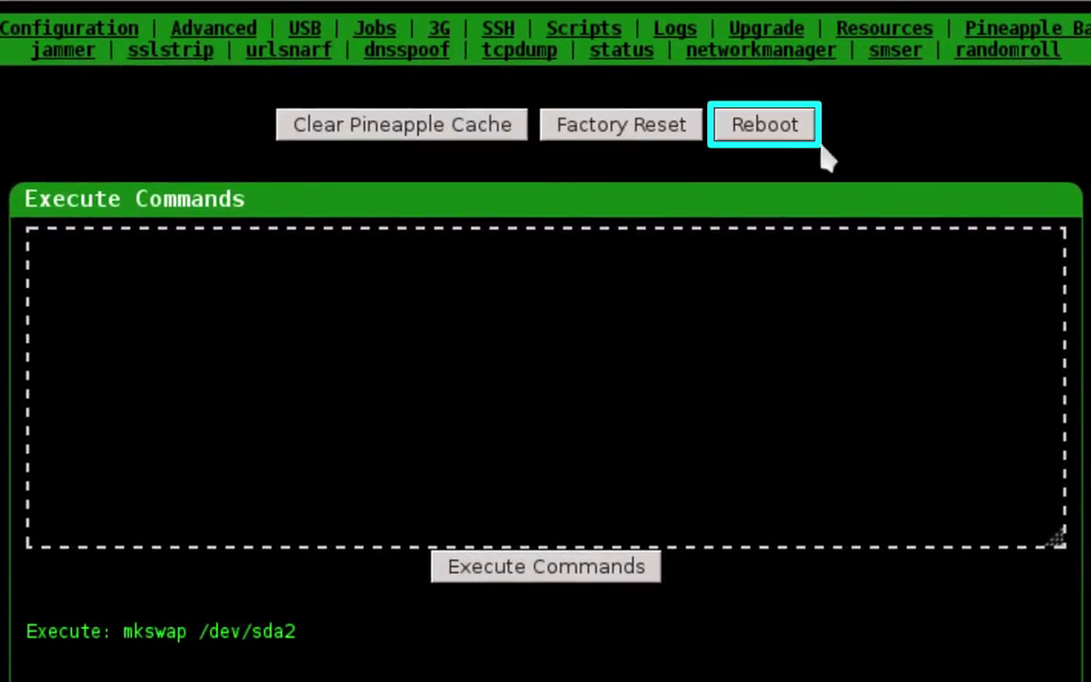